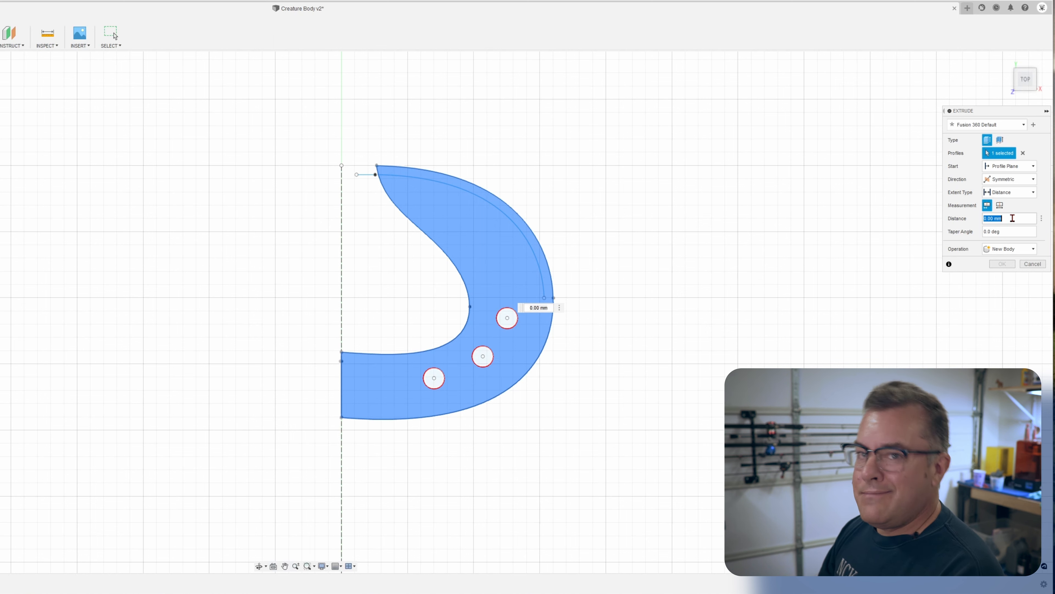
Extrude the crescent profile with its three holes symmetrically by a distance of 1.3 mm as a new body.
text(1.3)
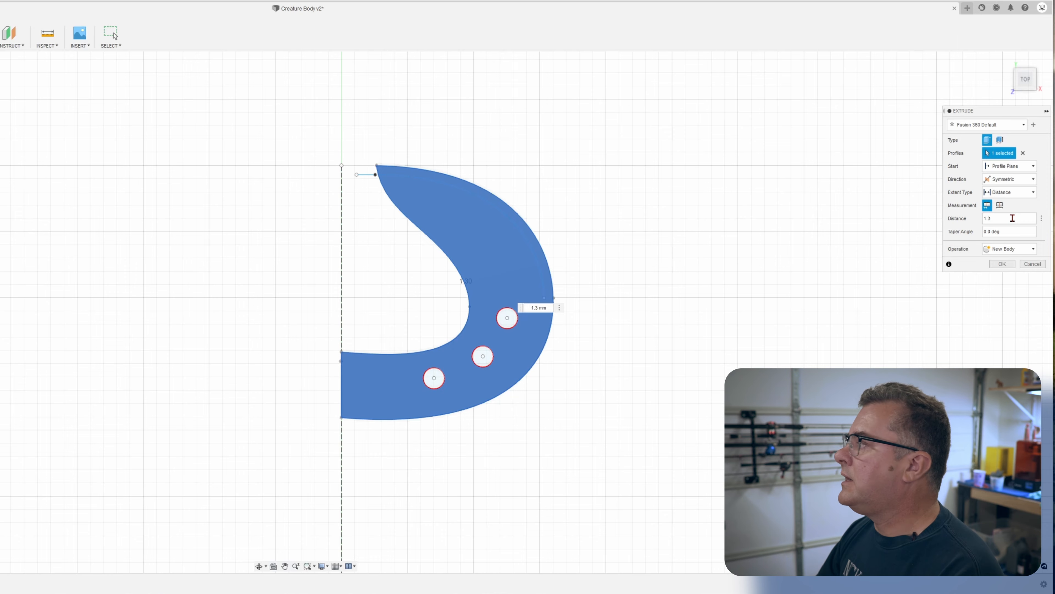
key(Caps_Lock)
key(Caps_Lock)
shift+middle_drag(594, 481, 655, 436)
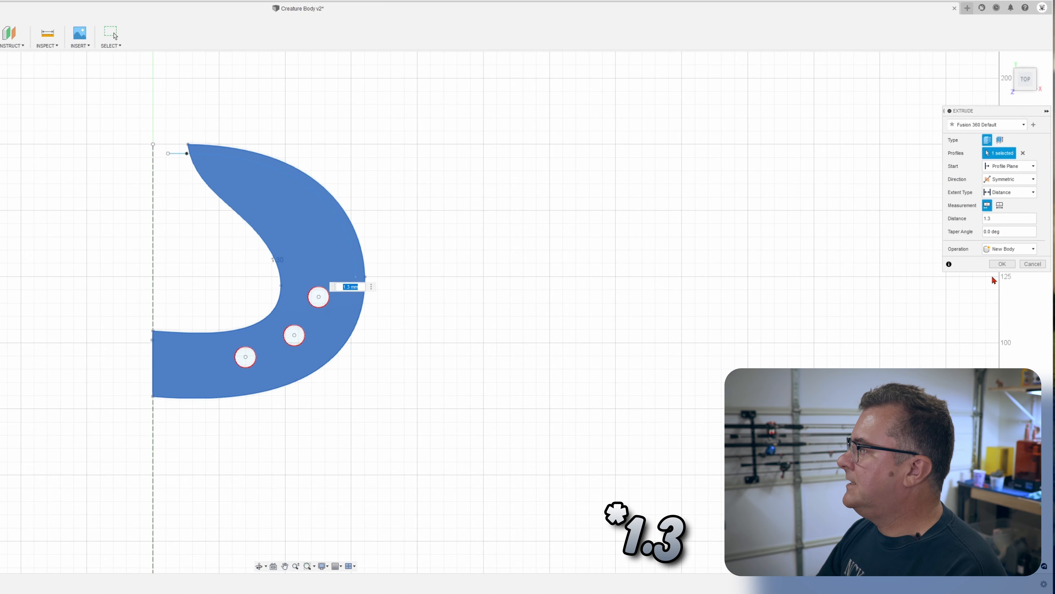
click(1002, 264)
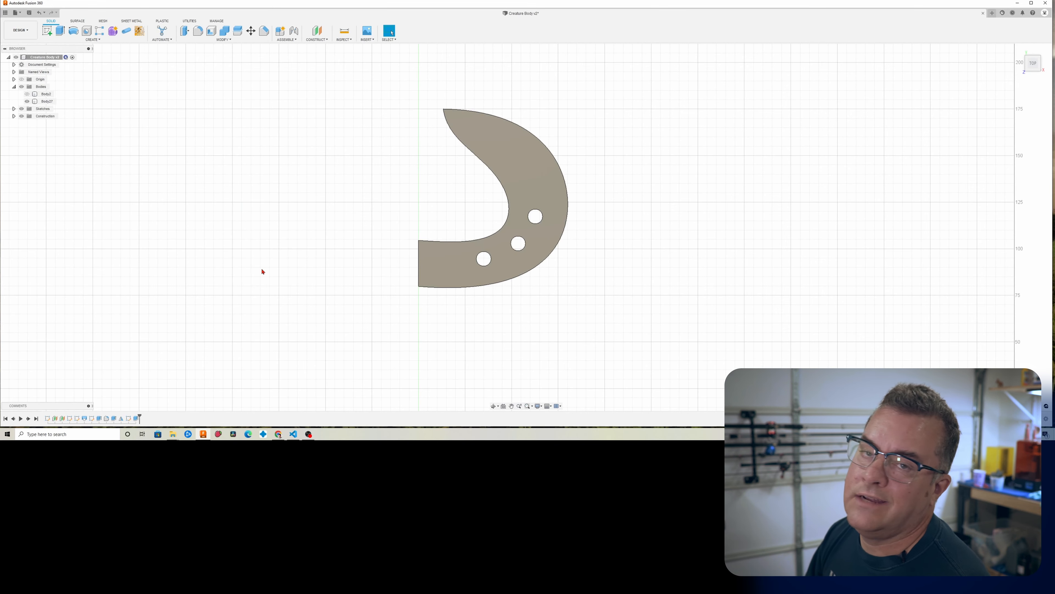
Show Sketch7 and start a thin extrude along its open curve just inside the body's outer edge.
click(14, 109)
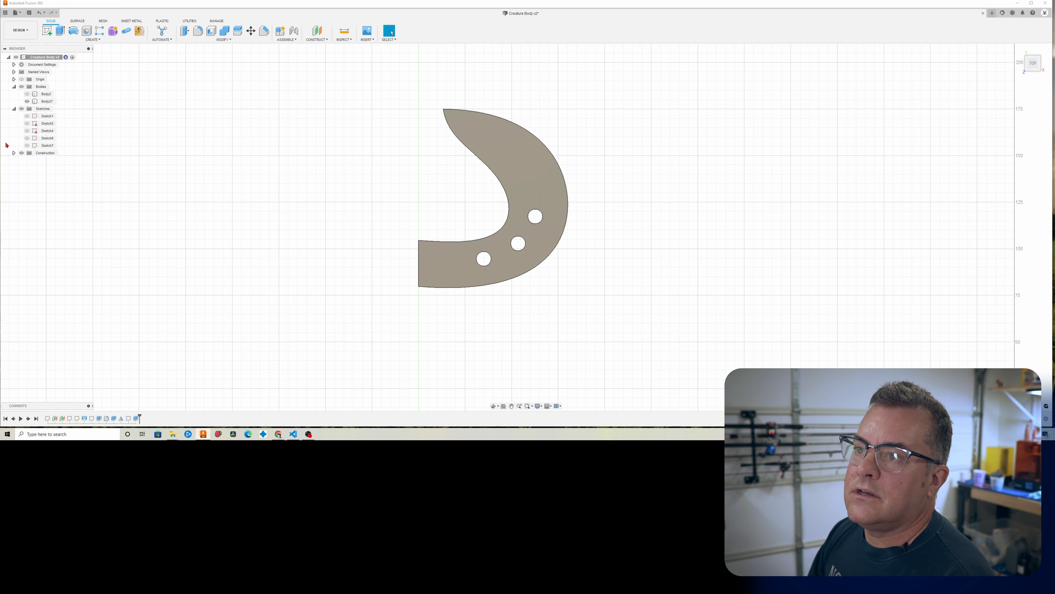
click(47, 146)
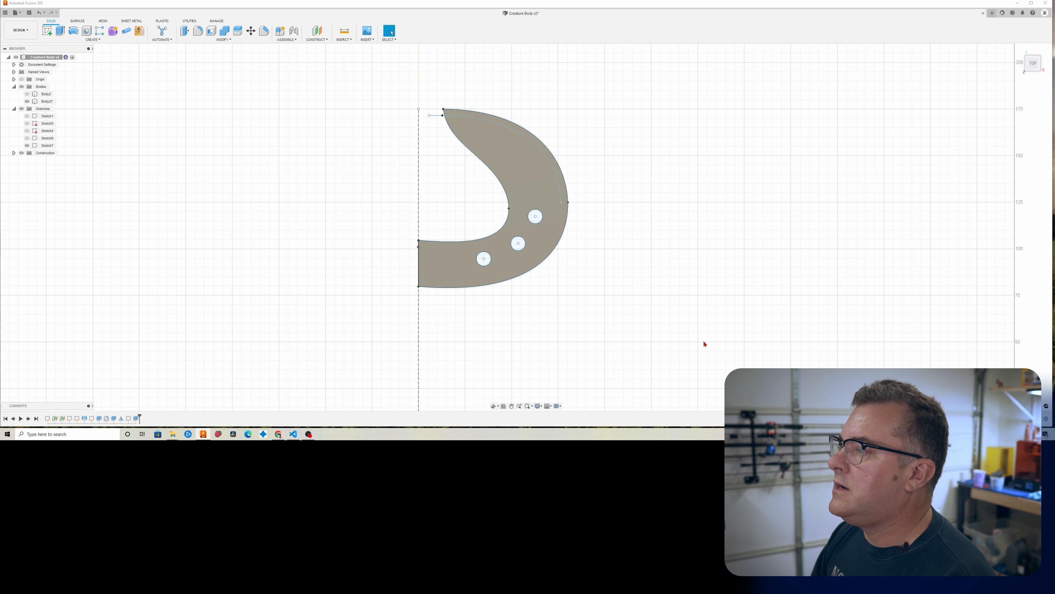
key(e)
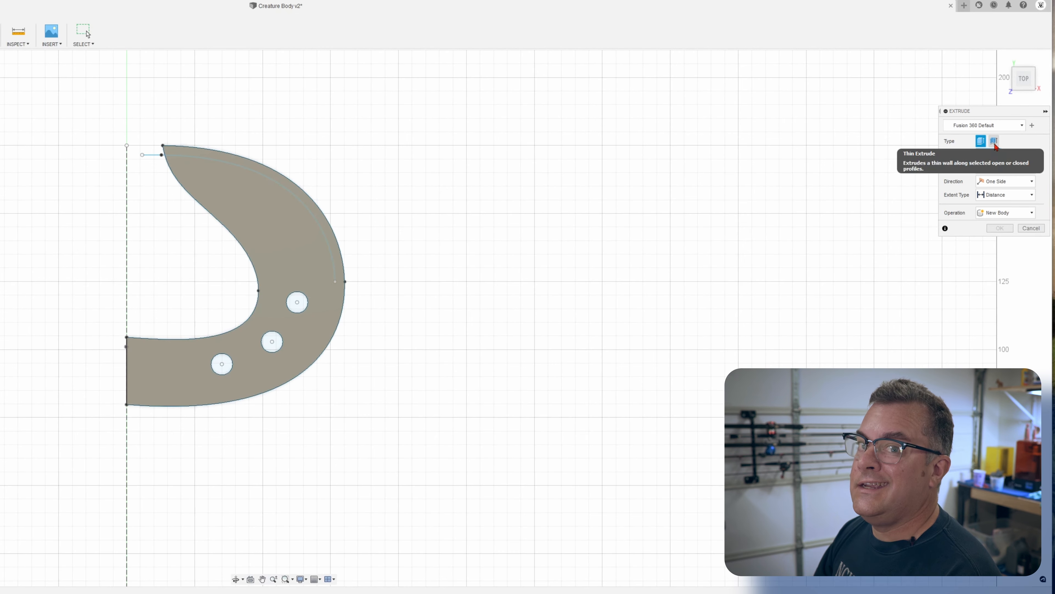
click(994, 141)
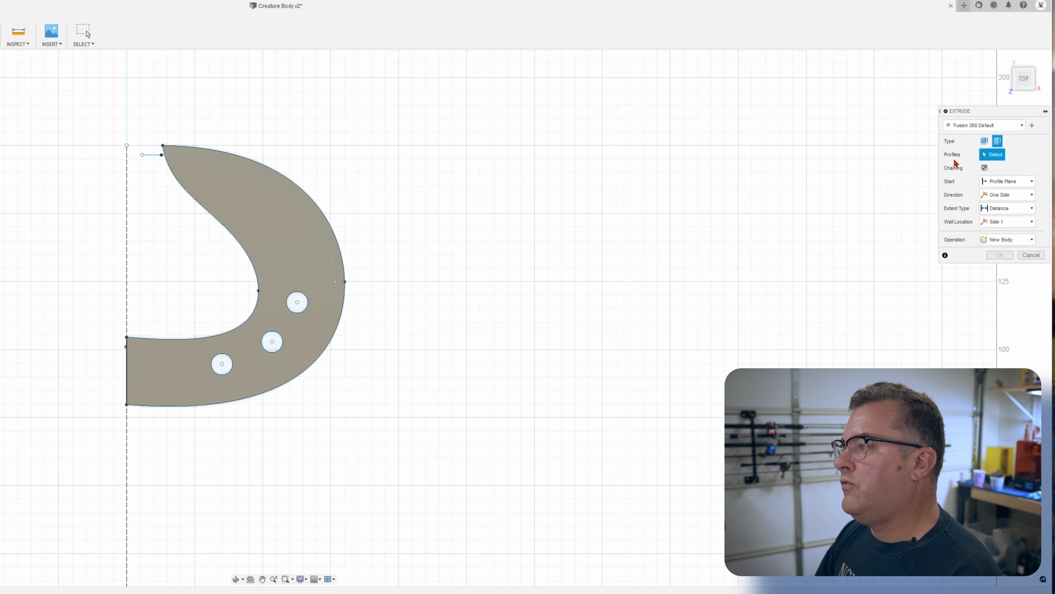
click(155, 160)
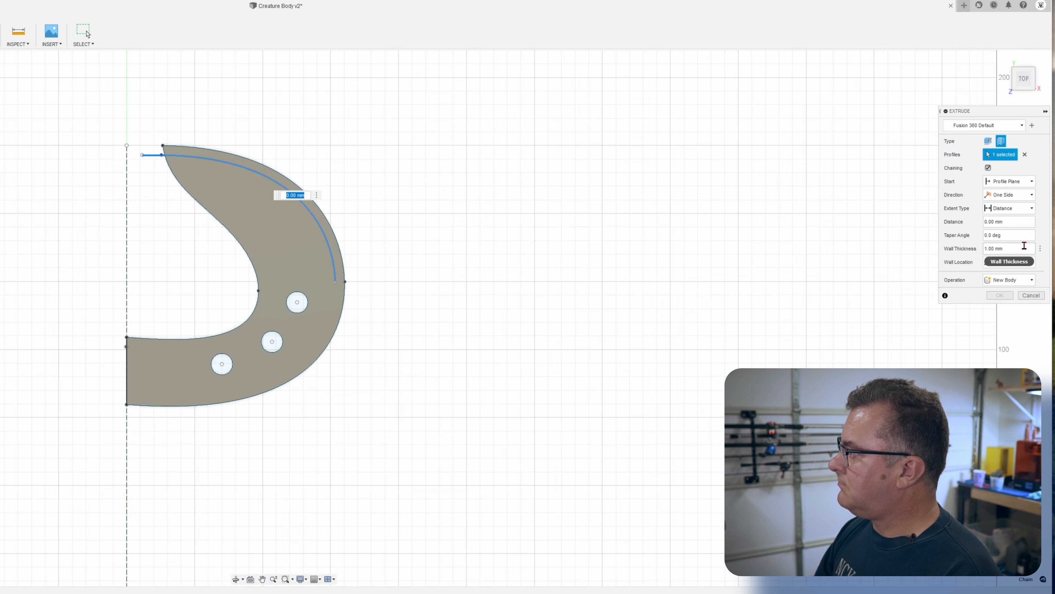
Set the thin extrude's distance to 3.5 mm above the profile plane.
click(1024, 222)
shift+middle_drag(582, 441, 456, 371)
scroll(402, 362, up, 3)
scroll(388, 351, up, 3)
shift+middle_drag(389, 351, 449, 456)
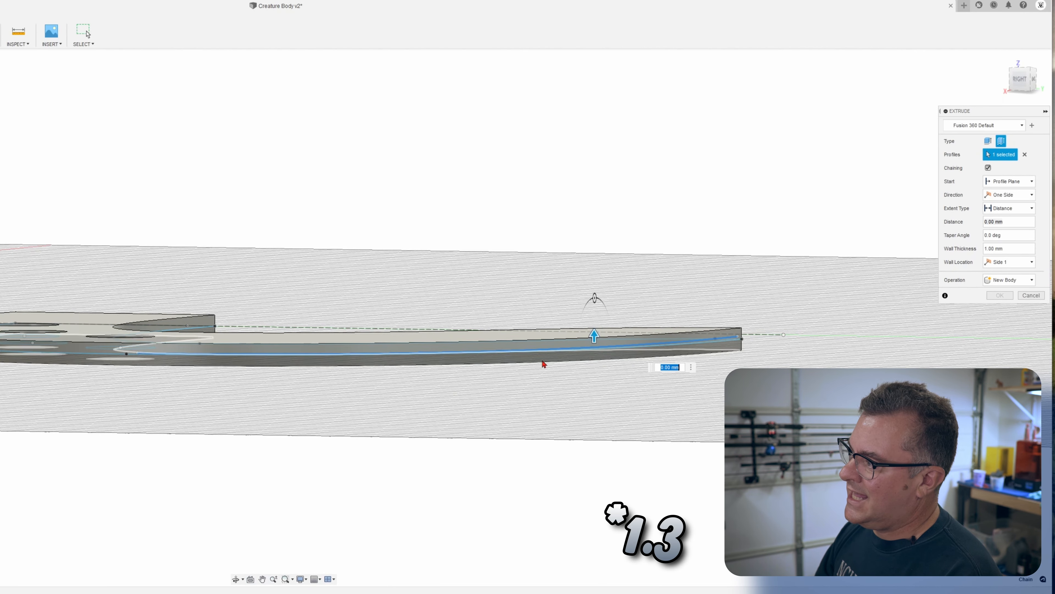
shift+middle_drag(511, 446, 554, 464)
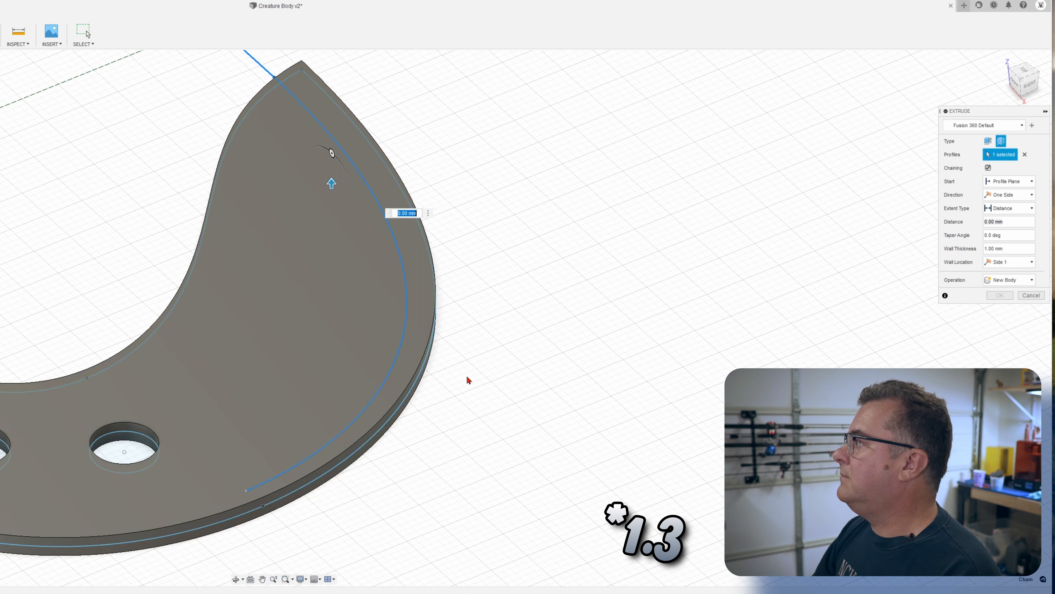
click(1005, 223)
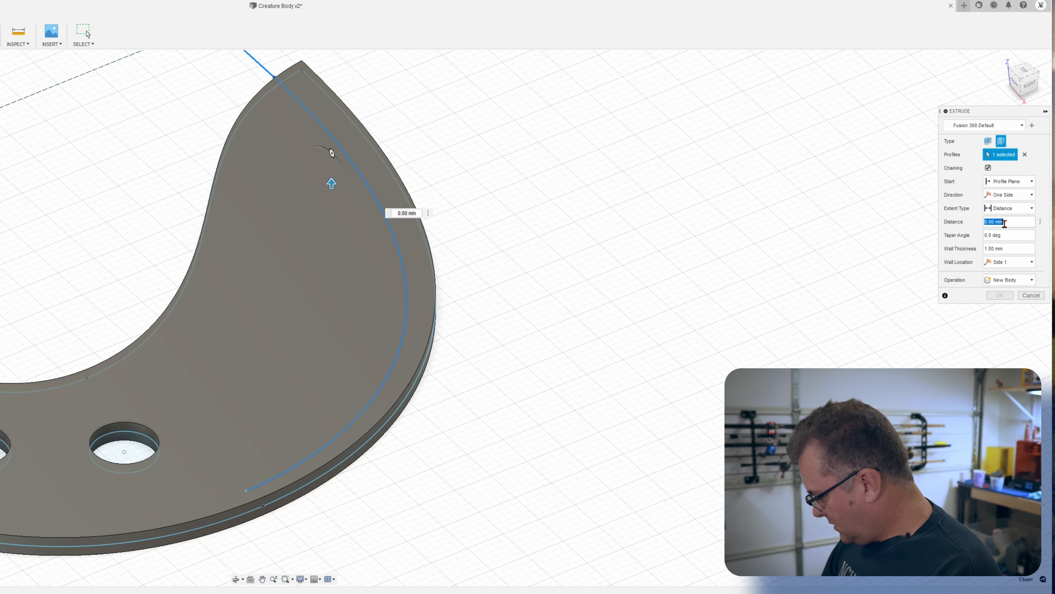
text(3.5)
key(Return)
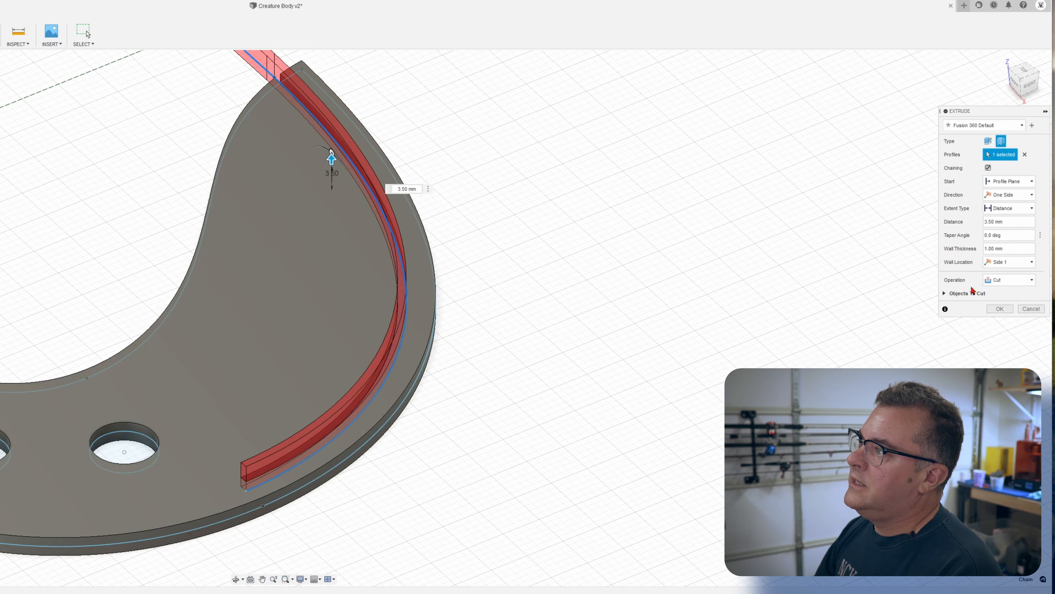
Set the wall thickness of the thin extrude to 2.1 mm.
shift+middle_drag(588, 463, 584, 439)
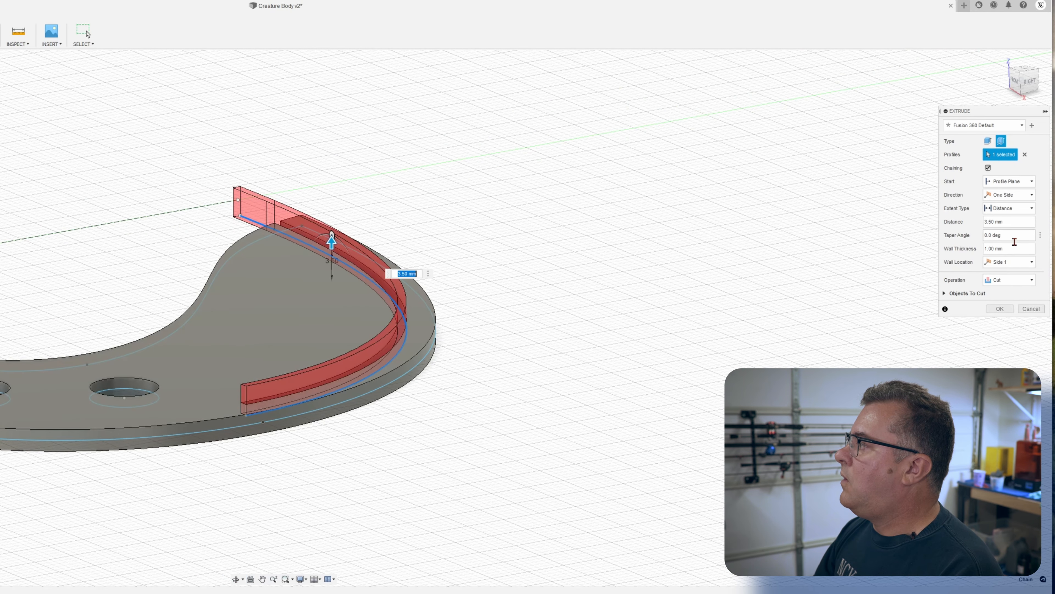
click(1008, 248)
shift+middle_drag(616, 383, 554, 411)
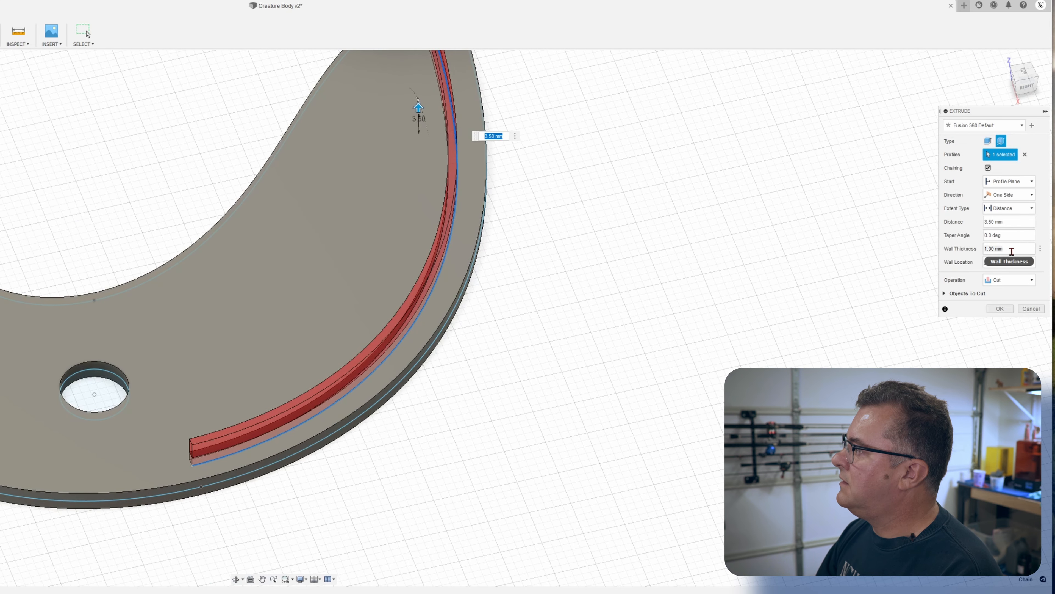
click(1011, 249)
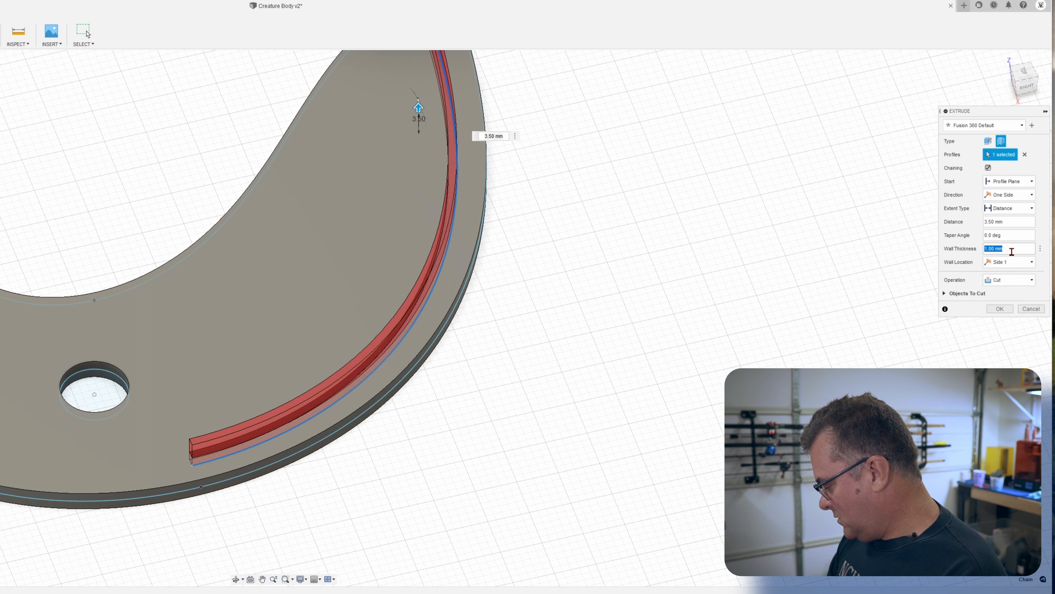
text(2)
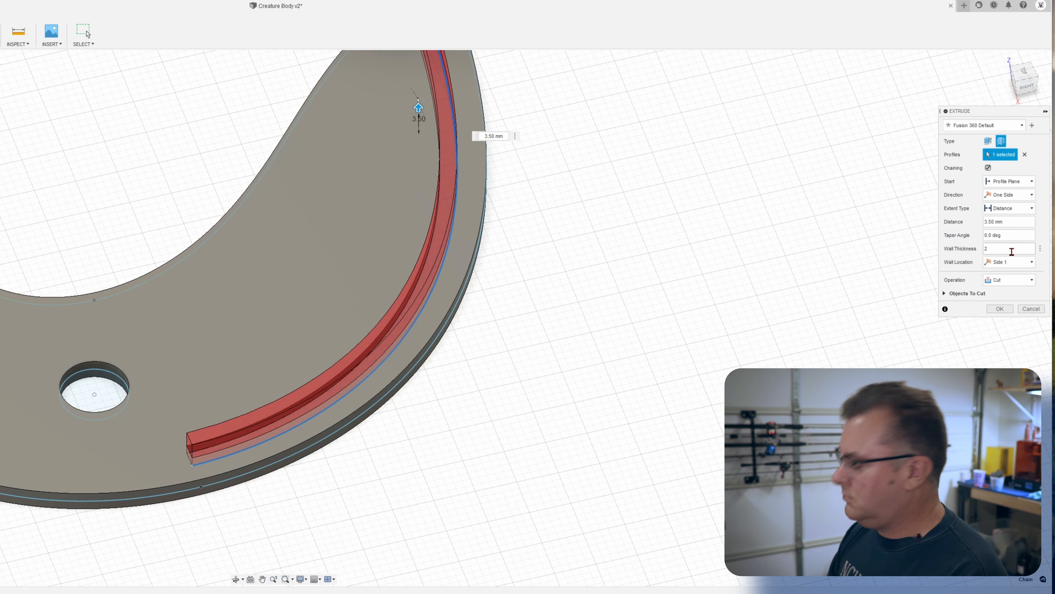
text(.1)
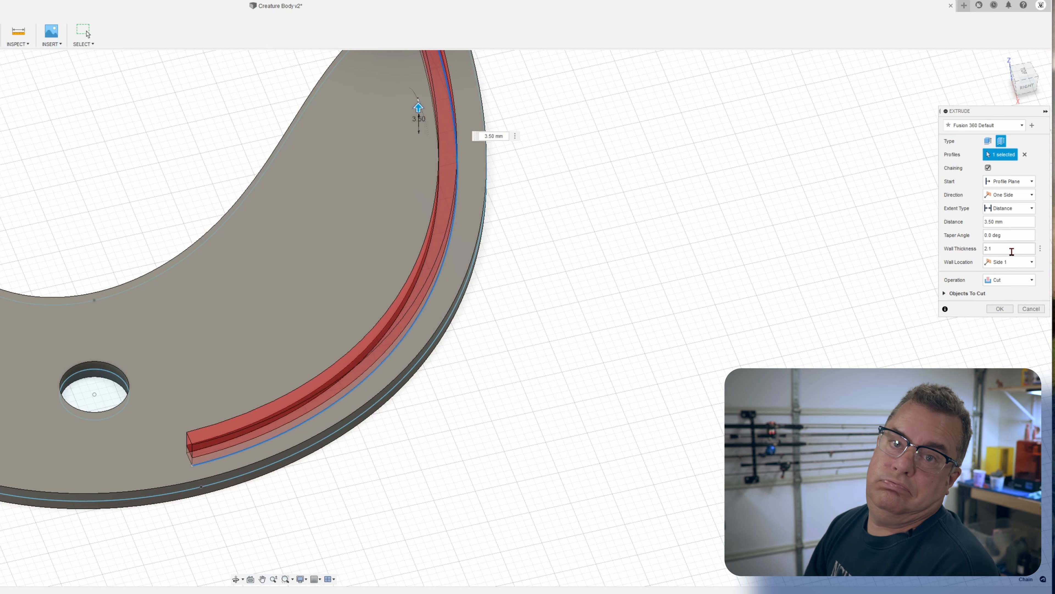
Set the wall location to Center so the thin wall straddles the sketch curve.
shift+middle_drag(584, 437, 553, 454)
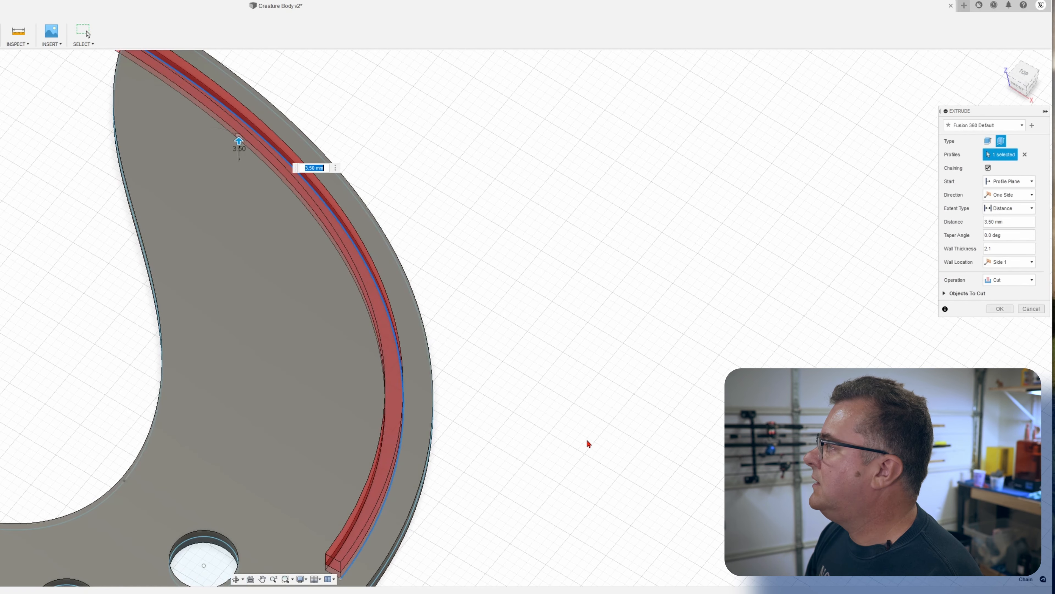
shift+middle_drag(619, 424, 581, 439)
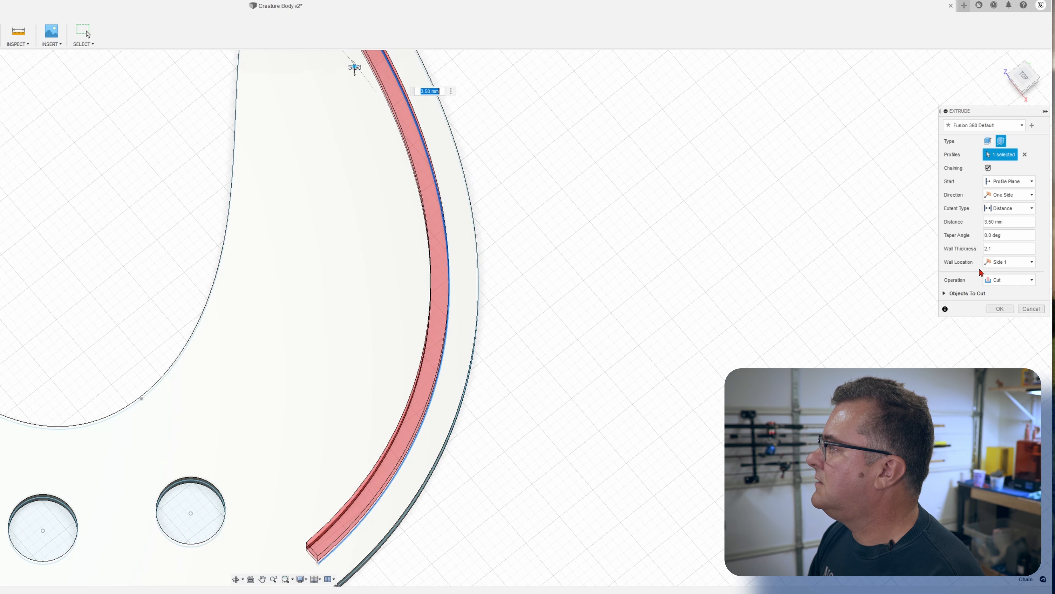
click(988, 264)
click(990, 284)
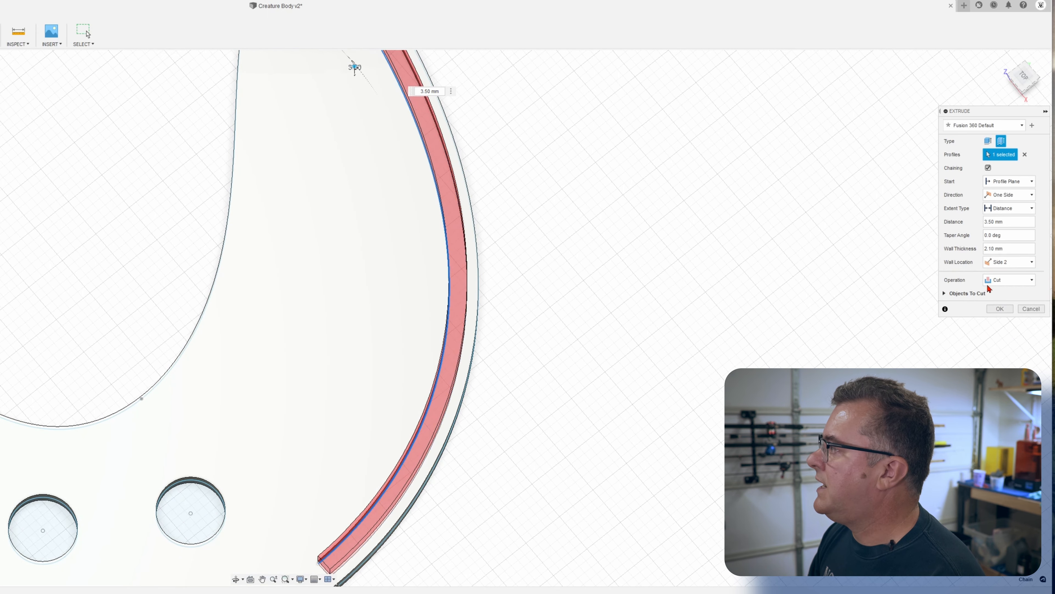
click(1009, 264)
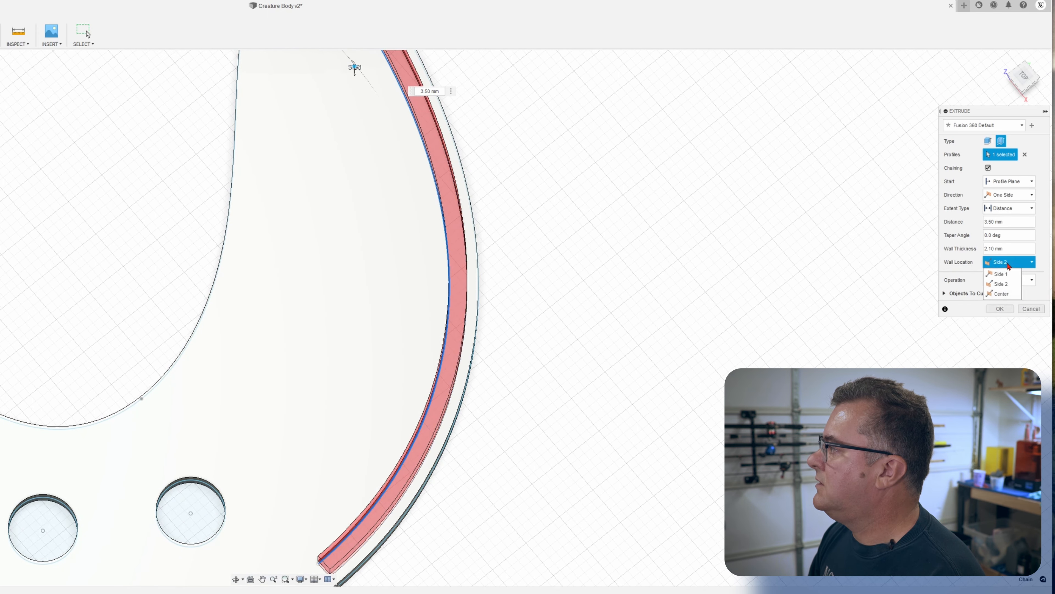
click(1001, 294)
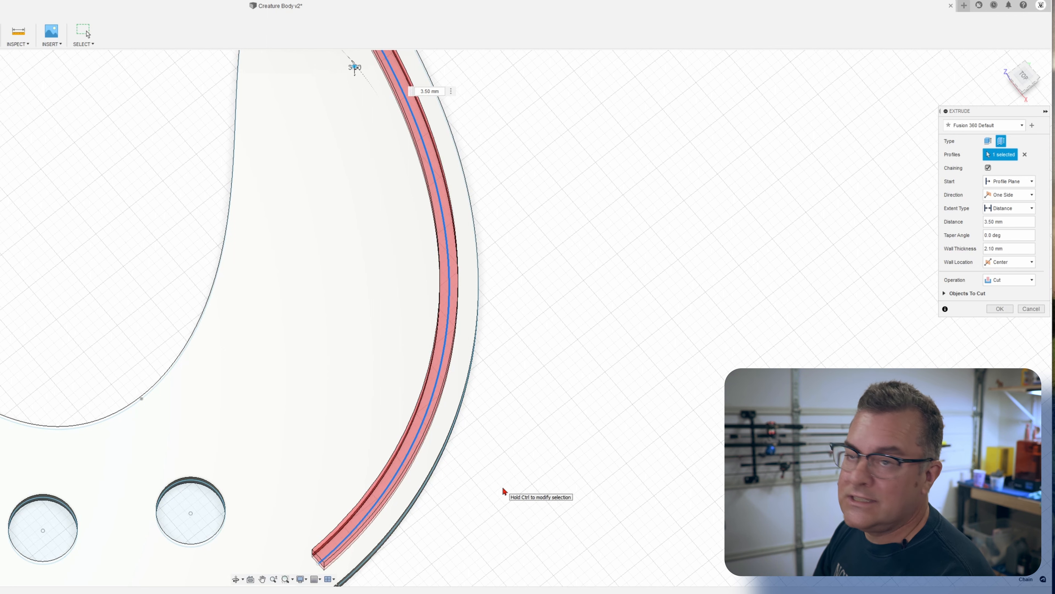
Change the thin extrude's operation to New Body and create the curved rail.
middle_drag(587, 346, 622, 291)
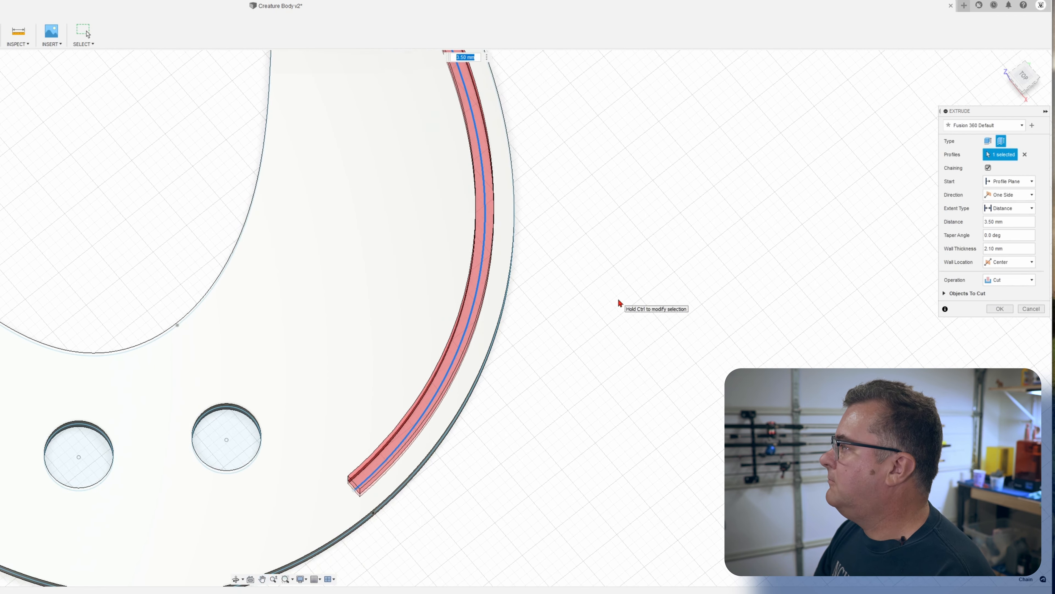
click(1017, 282)
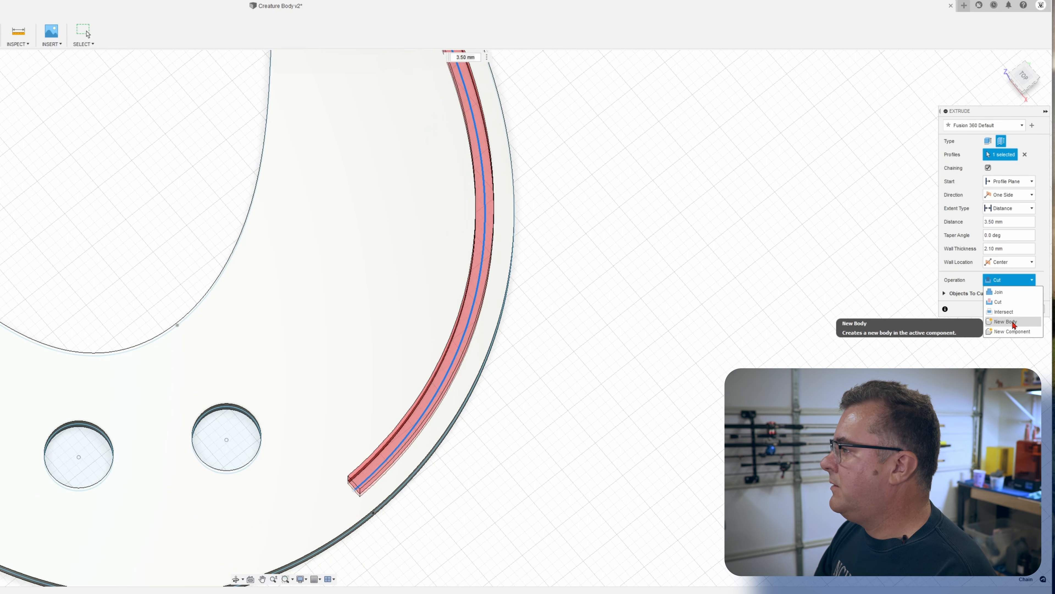
click(1015, 323)
shift+middle_drag(620, 501, 613, 447)
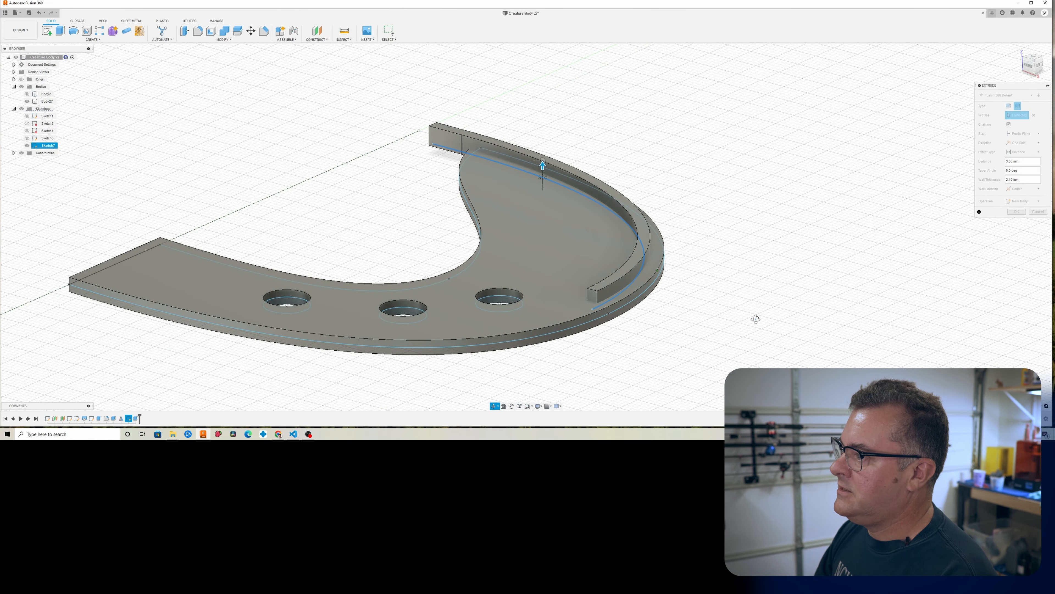
shift+middle_drag(756, 319, 757, 322)
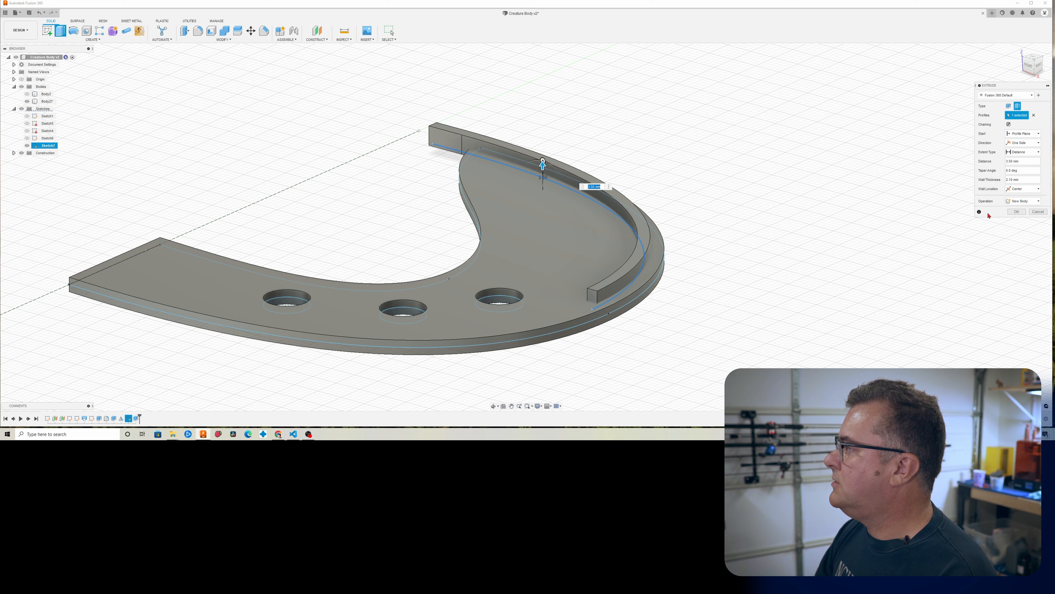
click(1016, 211)
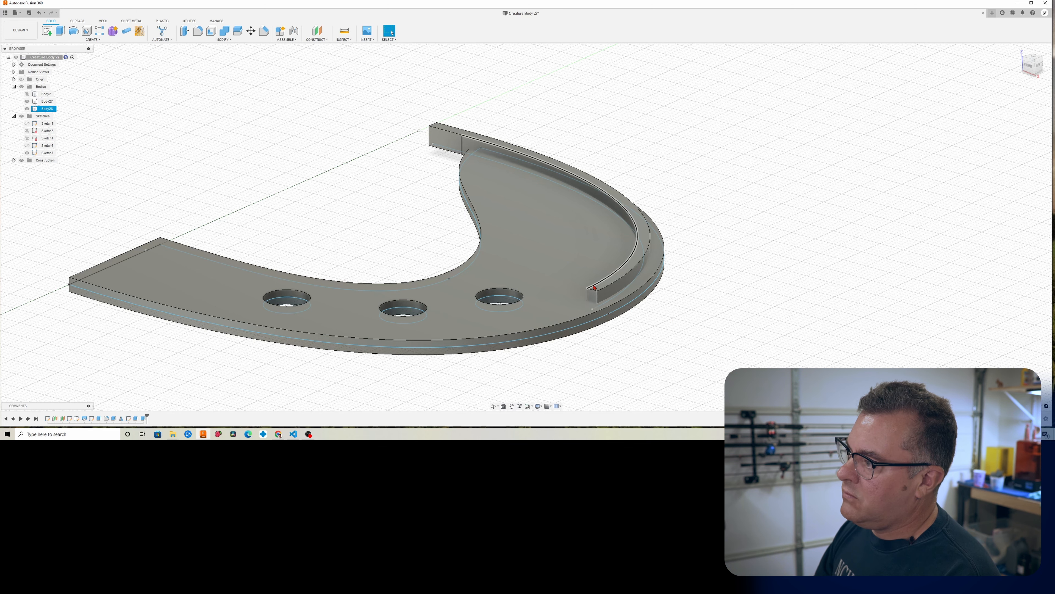
Begin a constant-radius fillet of type Fillet on the top end edges at both ends of the curved rail.
scroll(590, 297, up, 5)
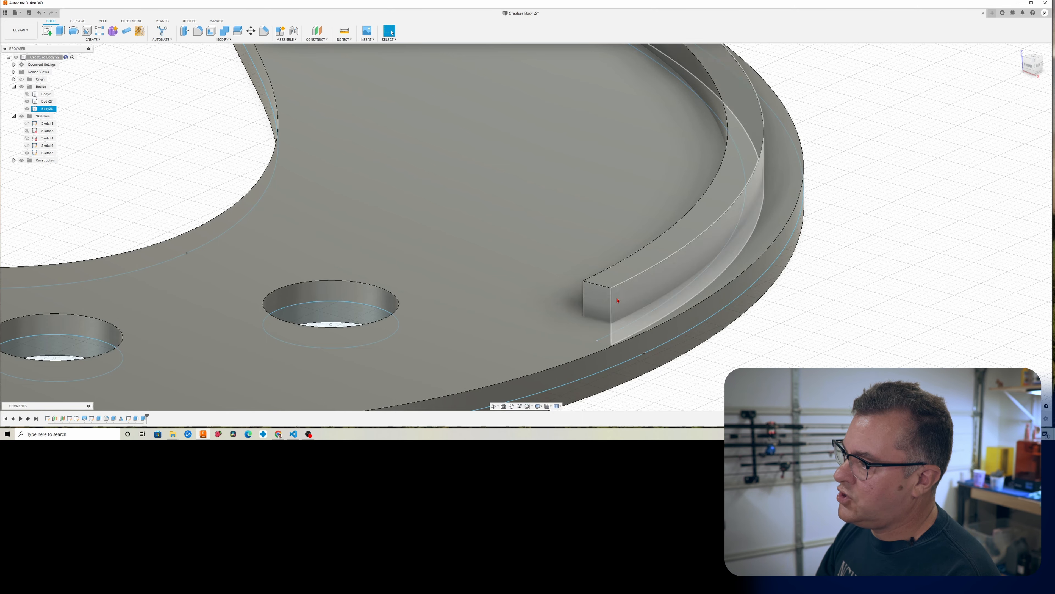
middle_drag(503, 232, 758, 432)
middle_drag(551, 180, 647, 344)
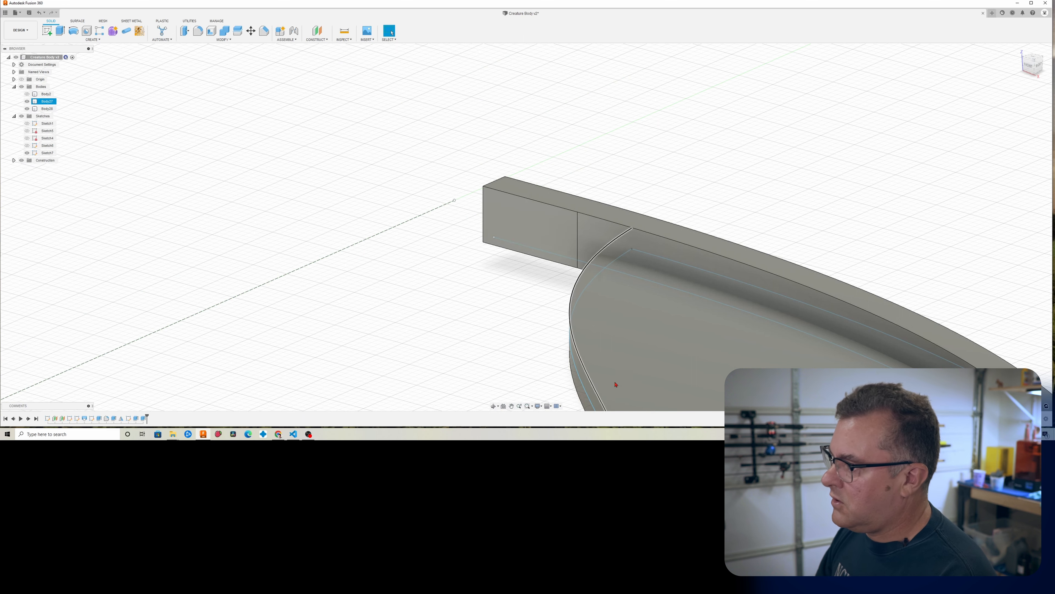
click(686, 238)
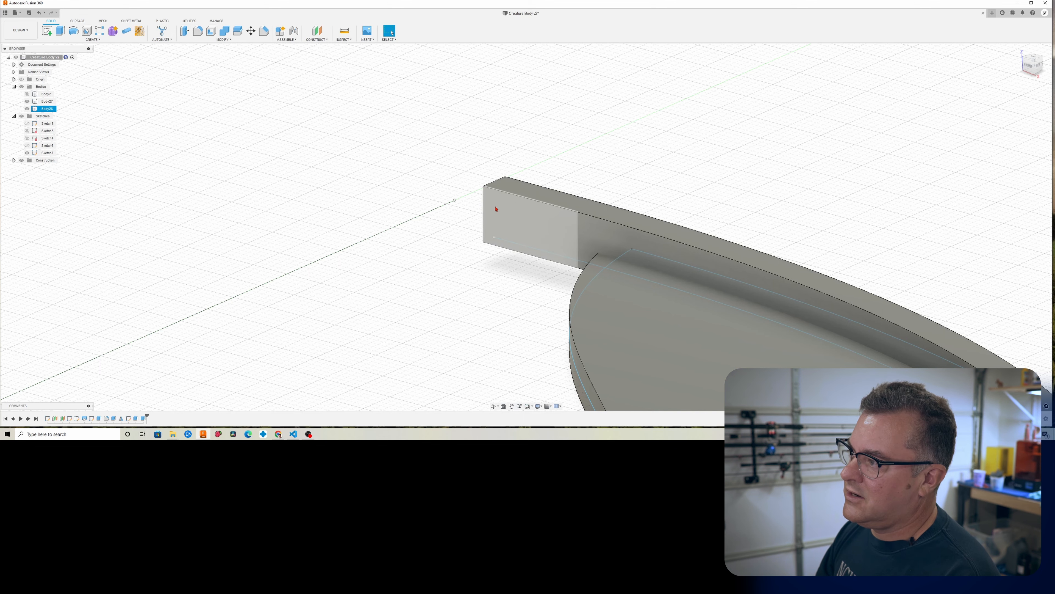
scroll(492, 297, down, 6)
middle_drag(476, 358, 399, 101)
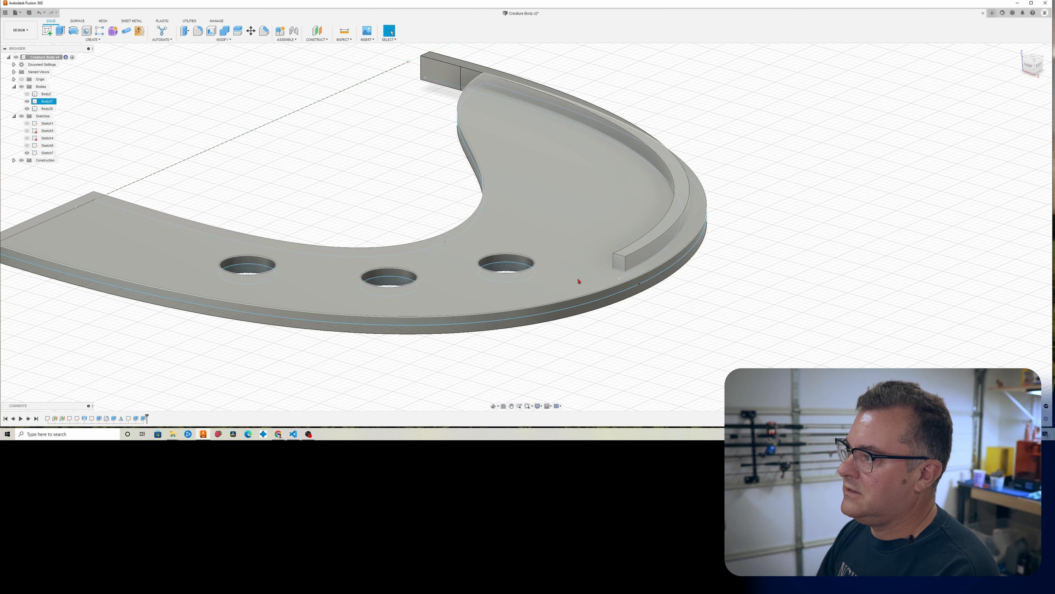
key(f)
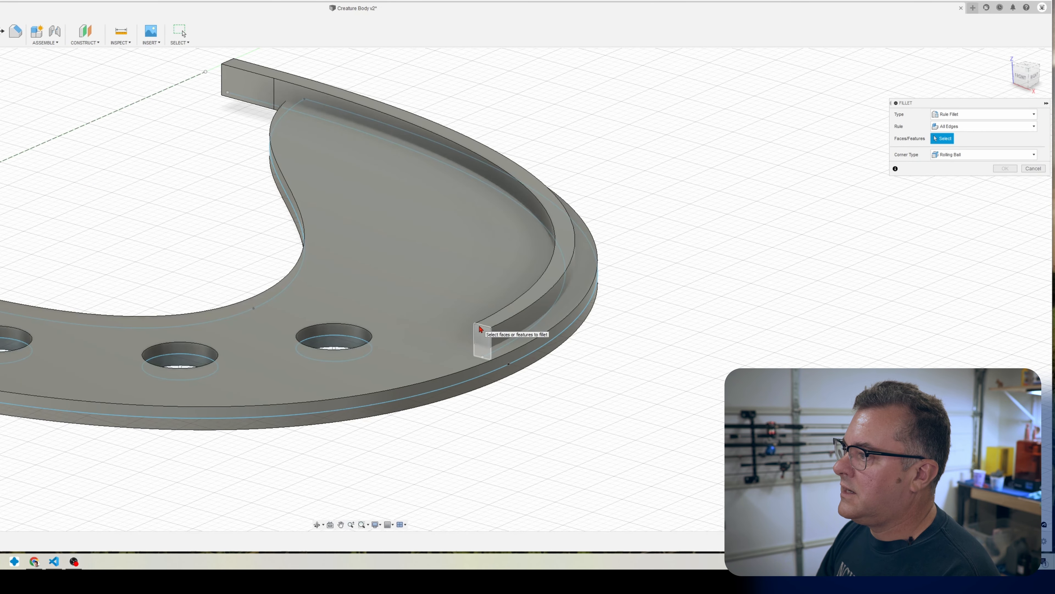
scroll(483, 331, up, 5)
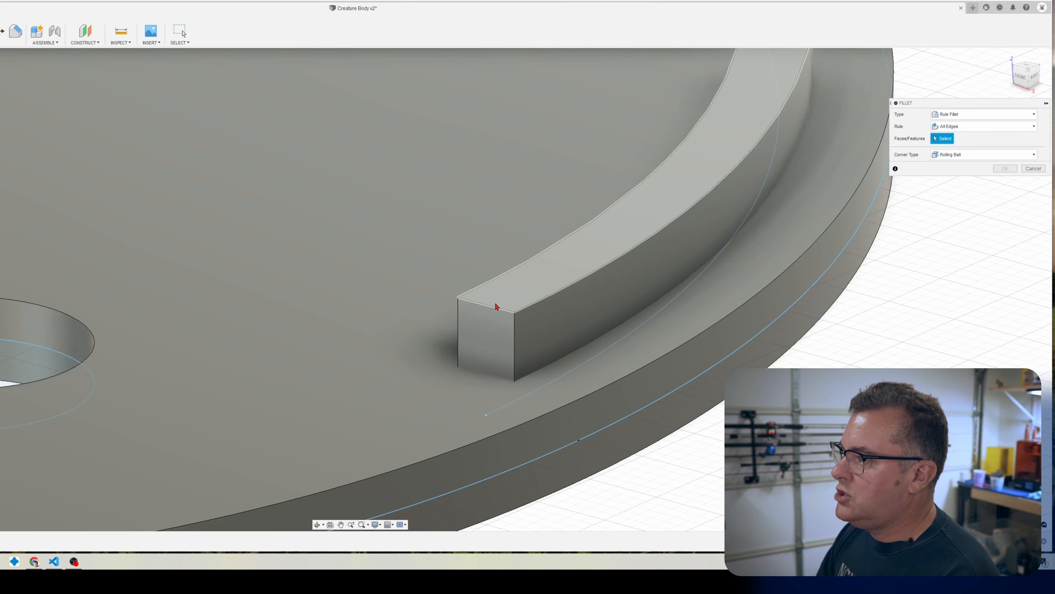
click(971, 117)
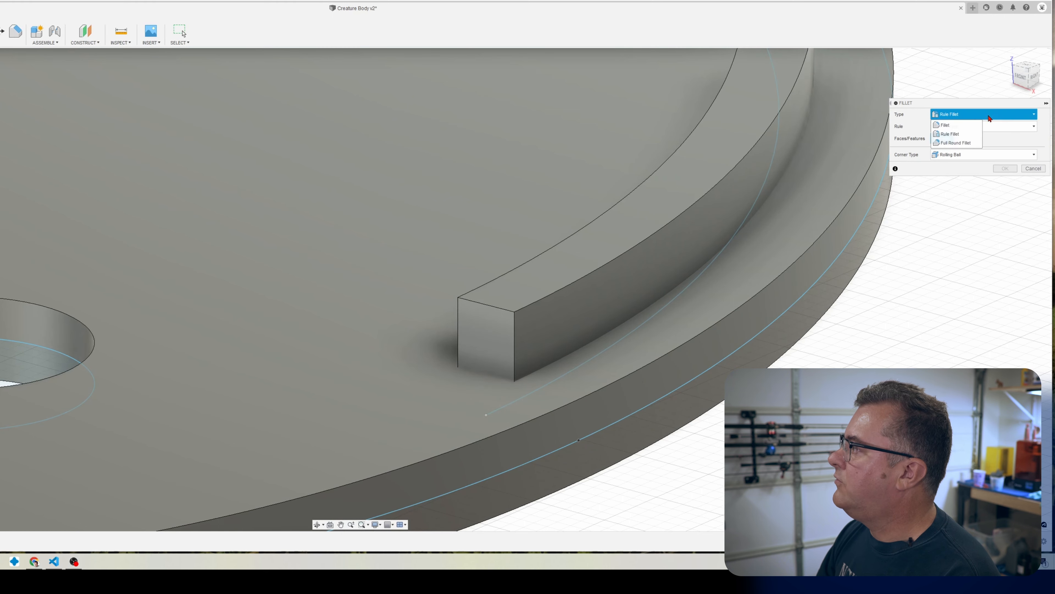
click(945, 125)
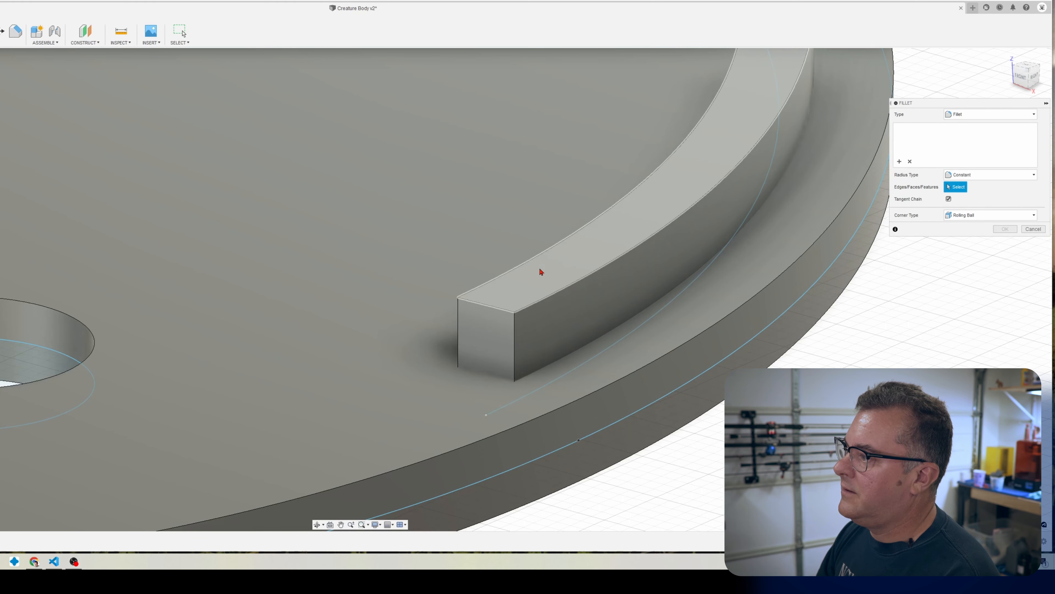
click(489, 306)
middle_drag(288, 331, 394, 509)
scroll(367, 448, down, 6)
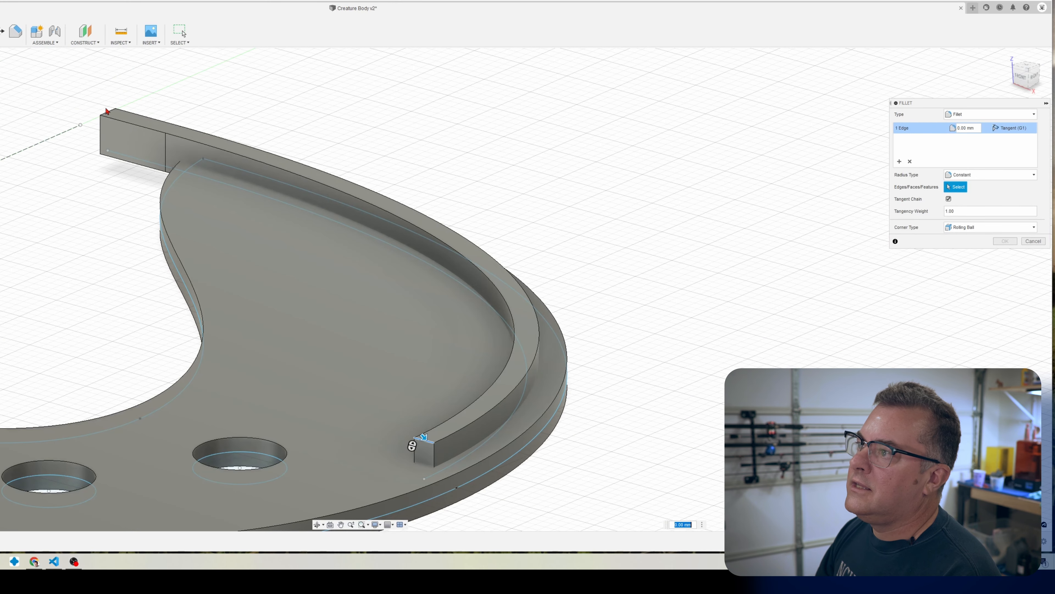
click(108, 114)
Set the rail-end fillet radius to about 5.549 mm and create the rounded ends.
drag(109, 107, 118, 123)
shift+middle_drag(2, 258, 39, 347)
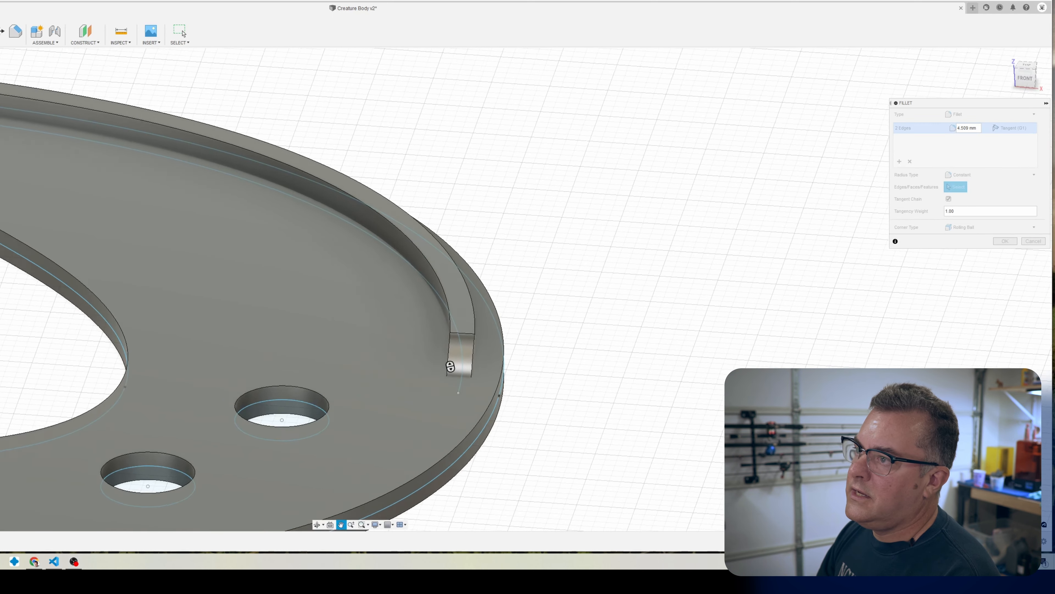
scroll(450, 366, down, 4)
middle_drag(450, 366, 706, 399)
scroll(267, 353, up, 7)
mouse_move(255, 71)
mouse_down()
mouse_move(272, 94)
mouse_move(266, 83)
mouse_up()
scroll(254, 310, down, 3)
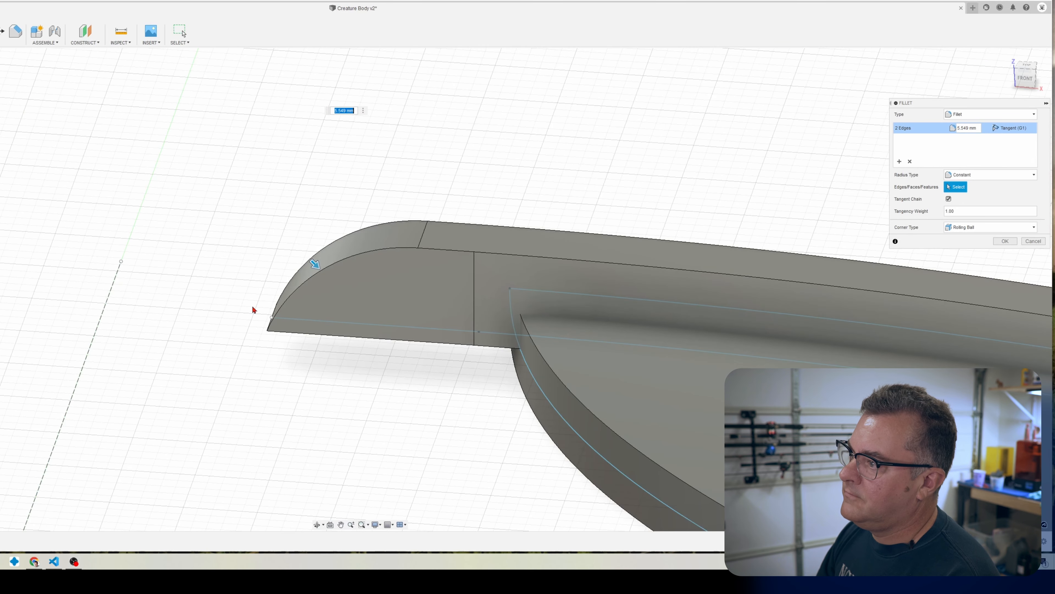
middle_drag(371, 432, 236, 346)
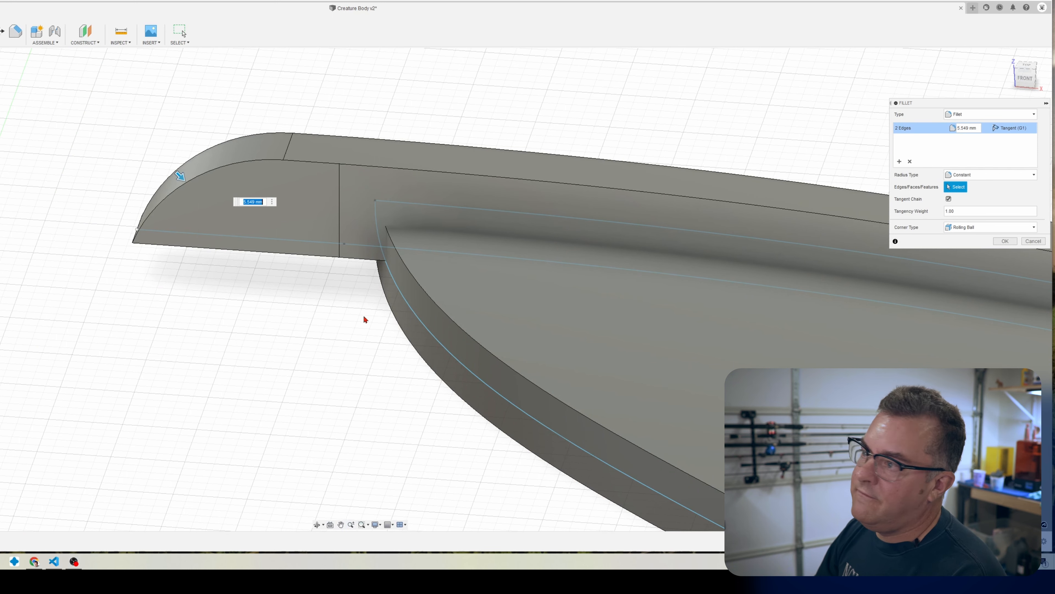
shift+middle_drag(192, 375, 193, 358)
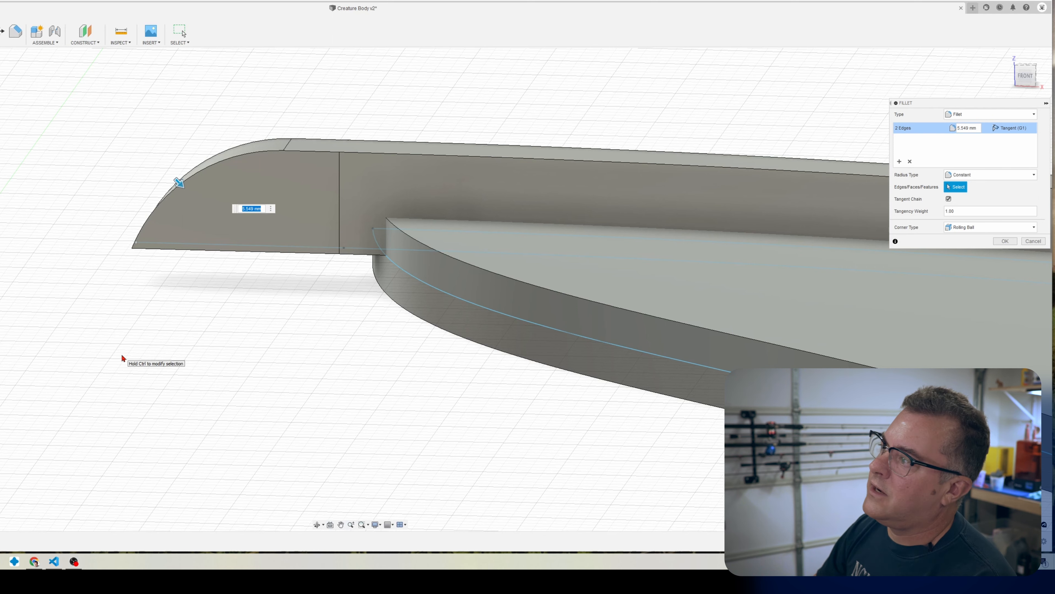
middle_drag(547, 493, 199, 440)
scroll(617, 514, down, 5)
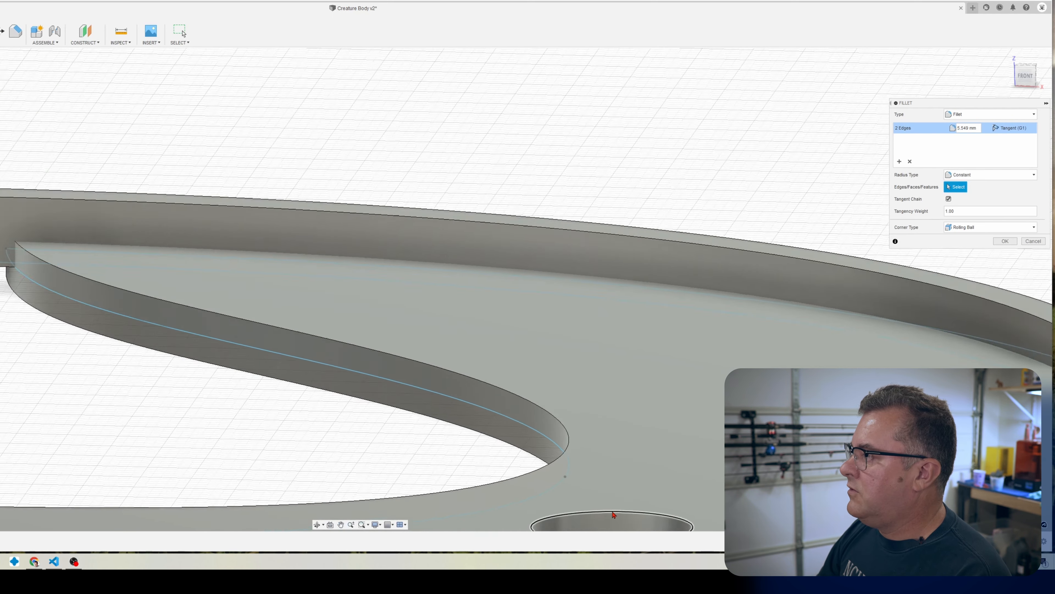
middle_drag(702, 458, 669, 311)
scroll(442, 491, down, 2)
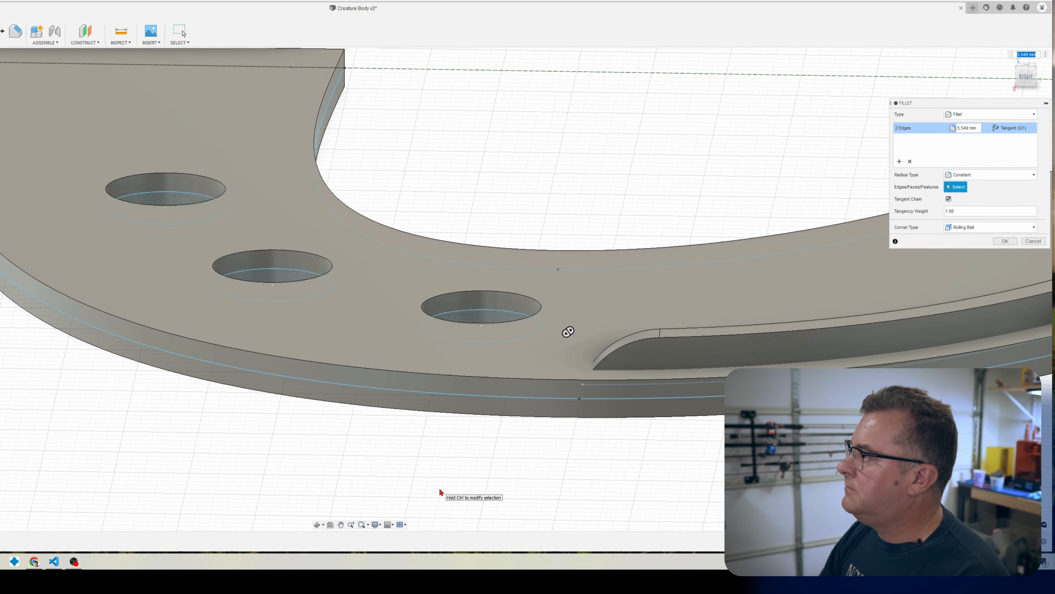
click(1005, 241)
Edit the fillet to add a 1 mm selection set covering the upper and lower edges of the three round holes.
shift+middle_drag(379, 455, 591, 387)
scroll(592, 491, down, 3)
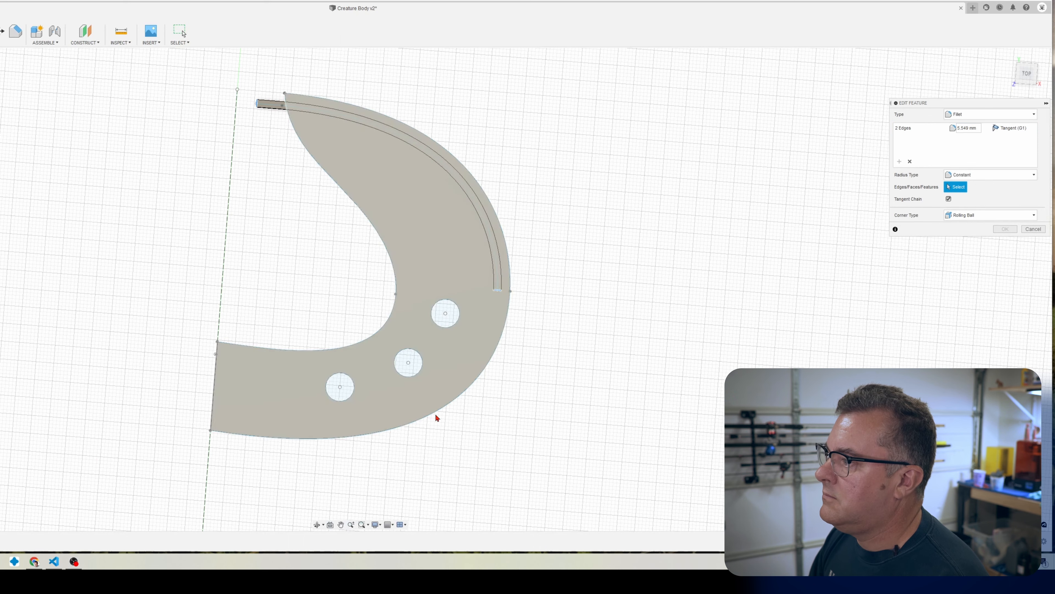
shift+middle_drag(412, 408, 495, 420)
scroll(416, 265, up, 5)
click(417, 264)
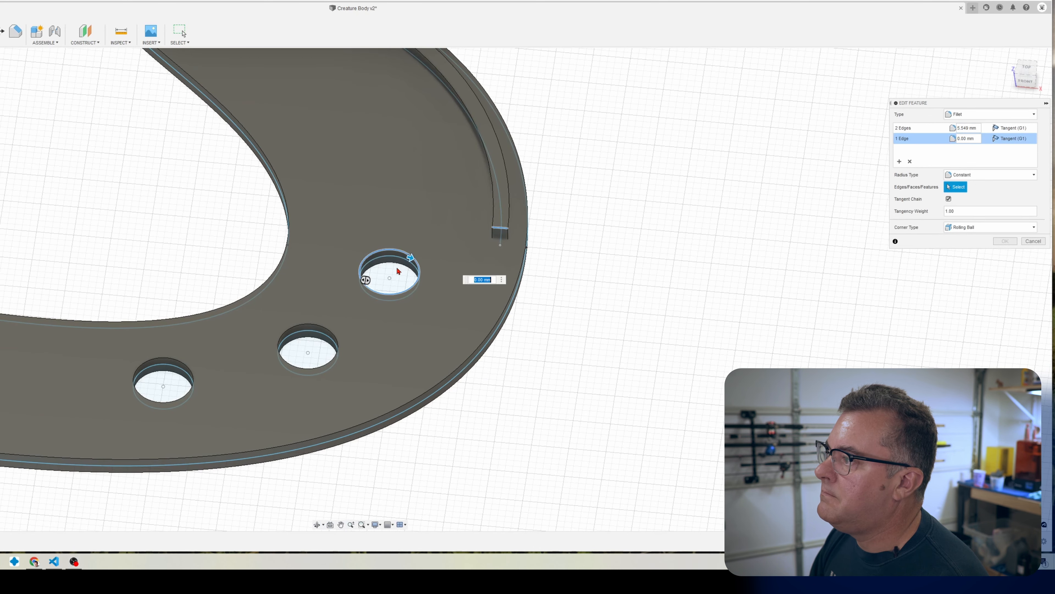
click(312, 326)
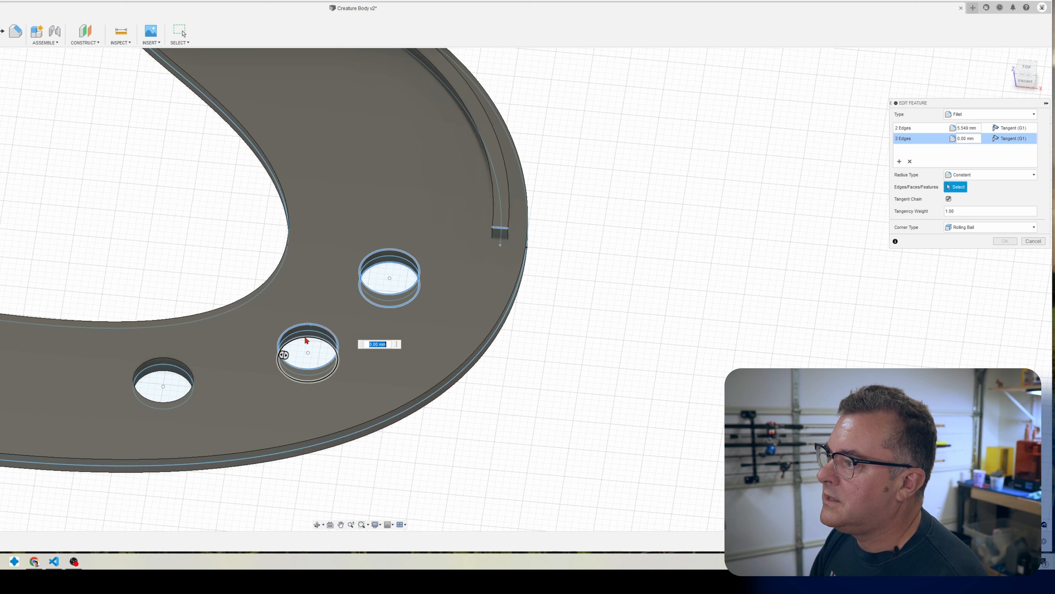
click(174, 372)
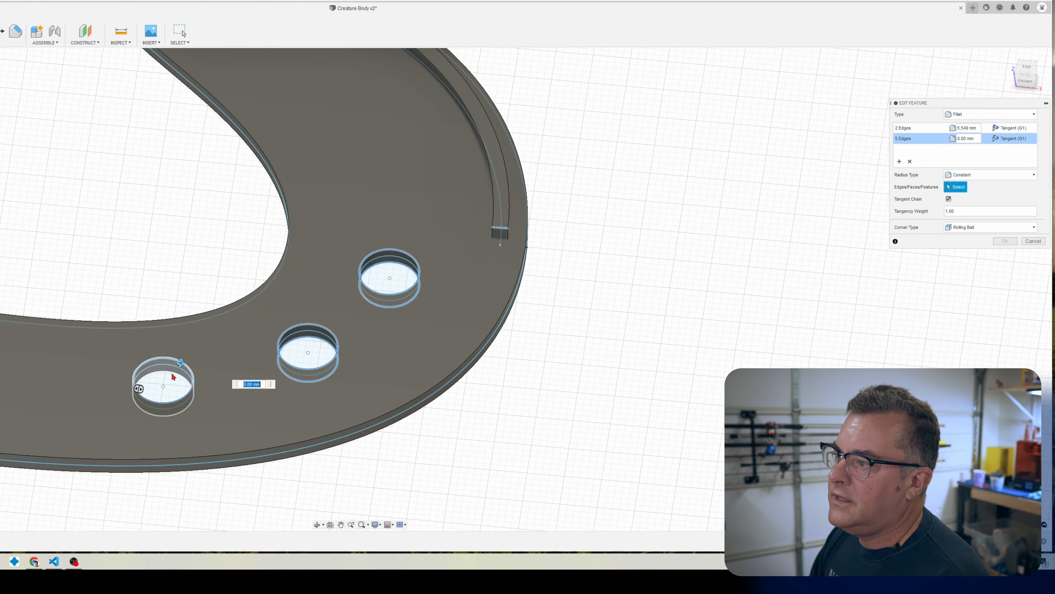
click(173, 374)
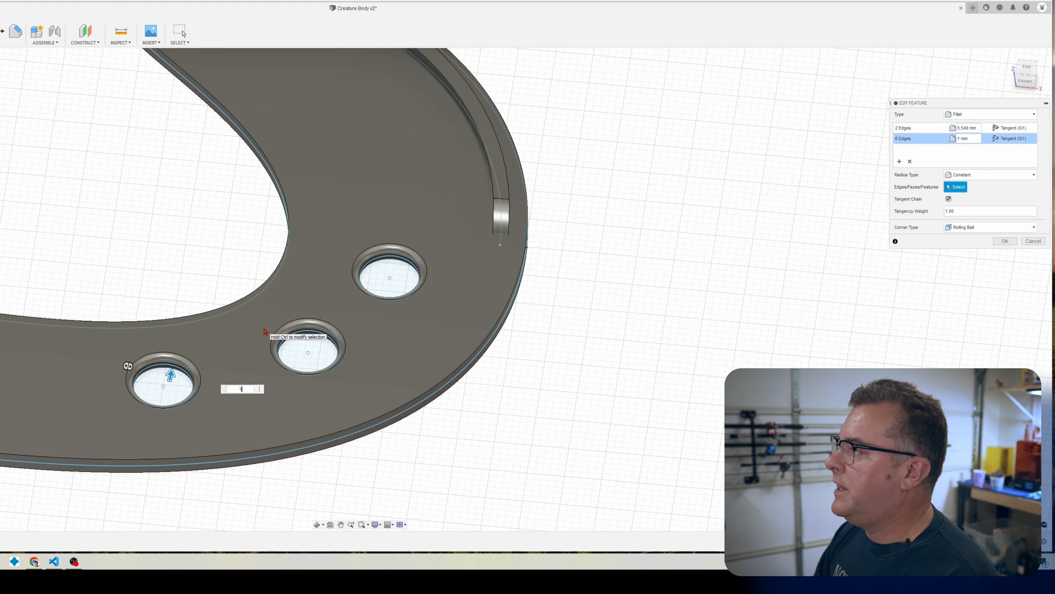
key(Return)
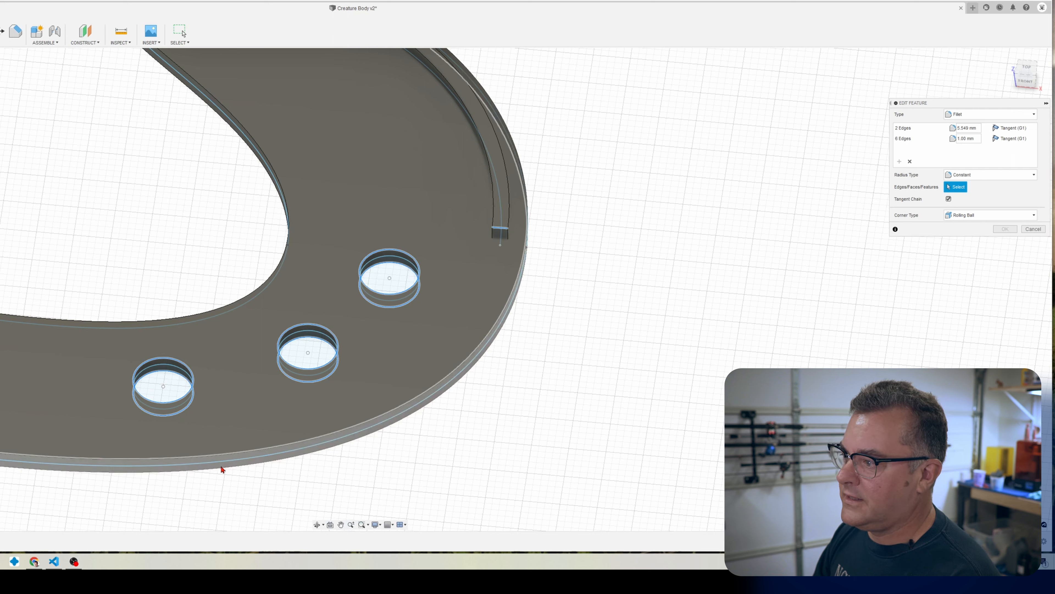
Add the crescent plate's inner and outer perimeter edges to the fillet feature as another set with a 1 mm radius.
click(216, 471)
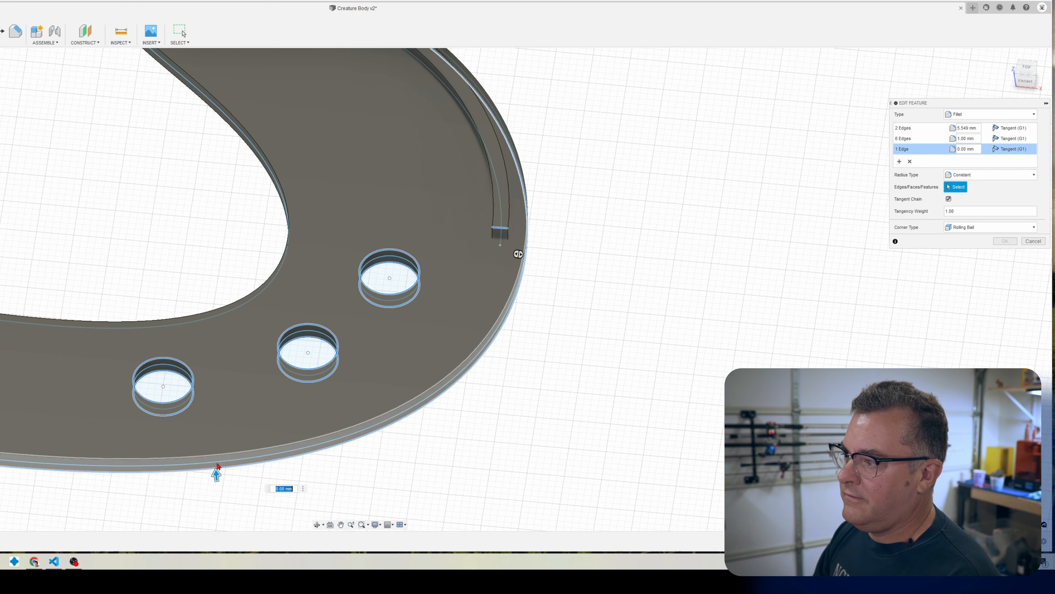
shift+middle_drag(441, 460, 372, 415)
click(139, 294)
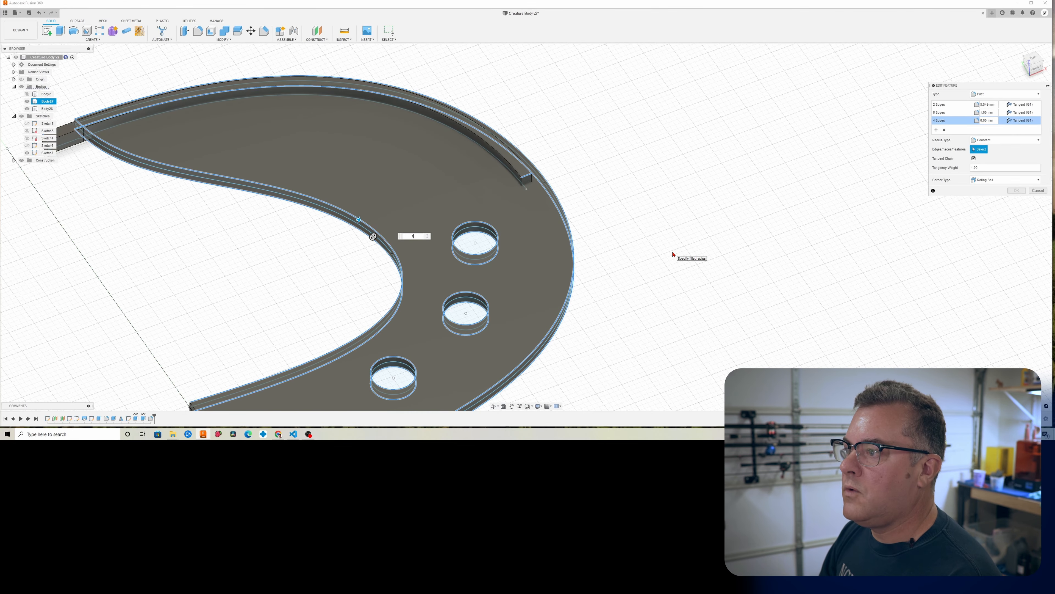
text(1)
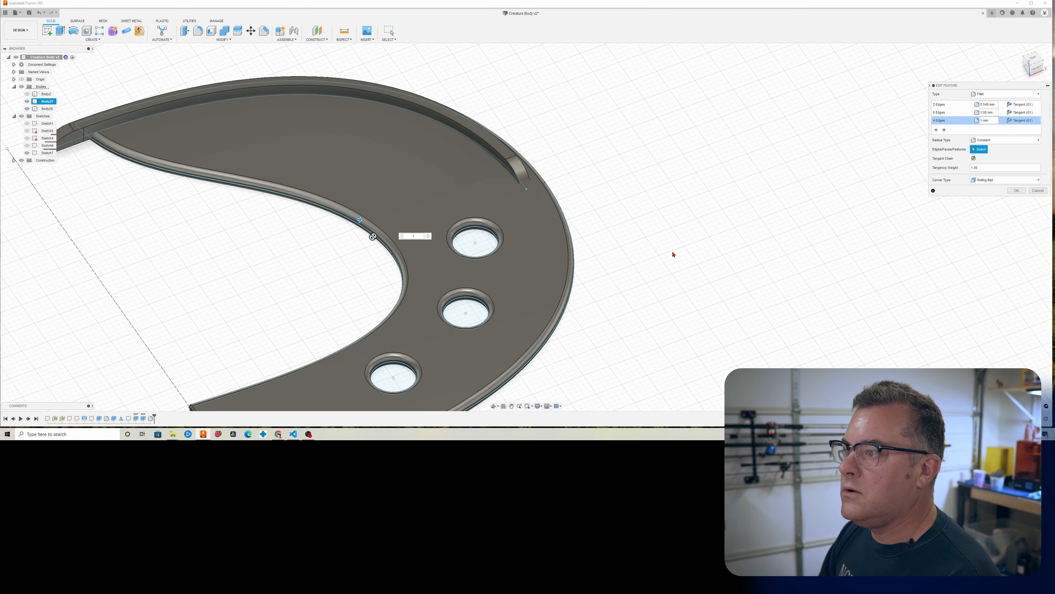
shift+middle_drag(672, 254, 919, 238)
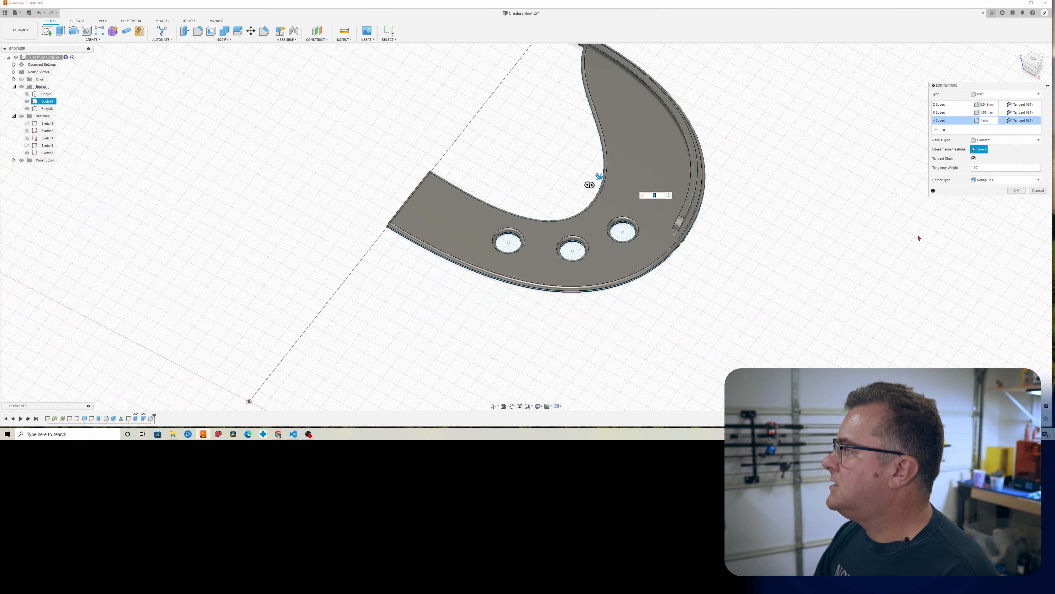
click(1016, 191)
Begin a body mirror with the curved rail as the object to copy.
shift+middle_drag(836, 285, 539, 367)
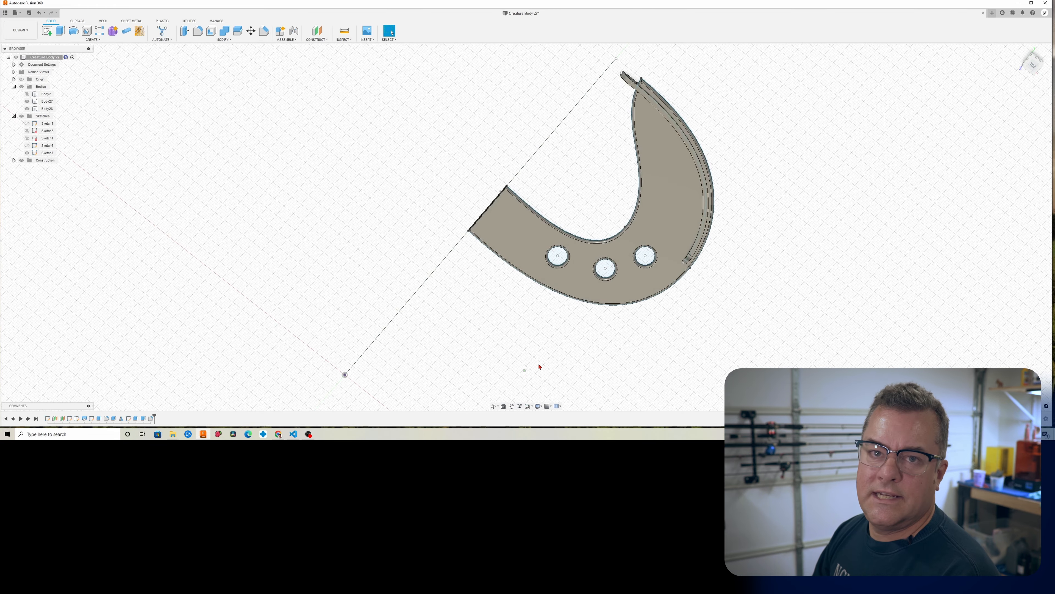
click(1033, 65)
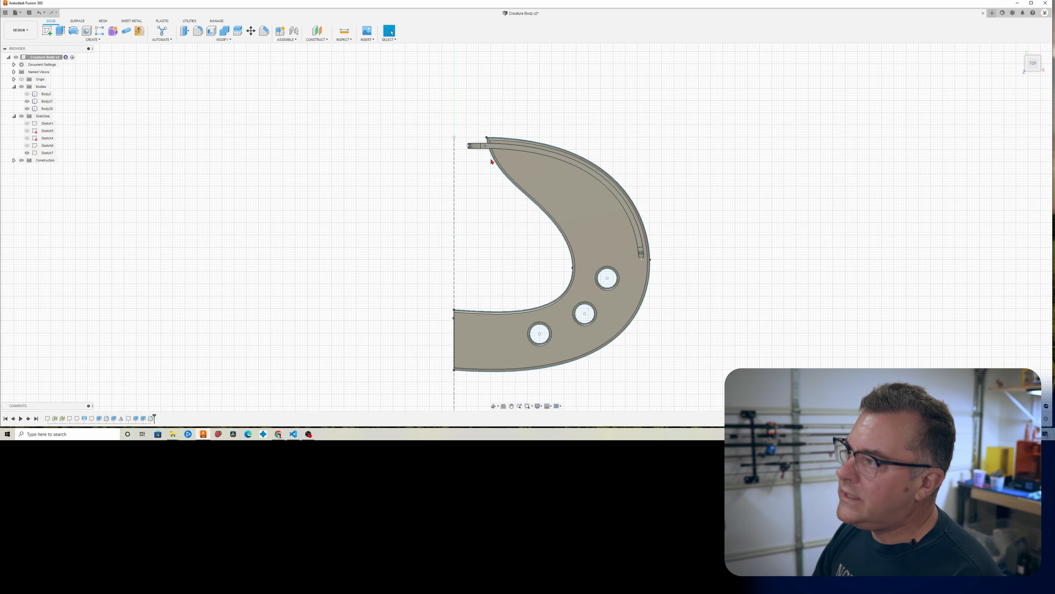
shift+middle_drag(744, 339, 724, 296)
scroll(503, 350, up, 5)
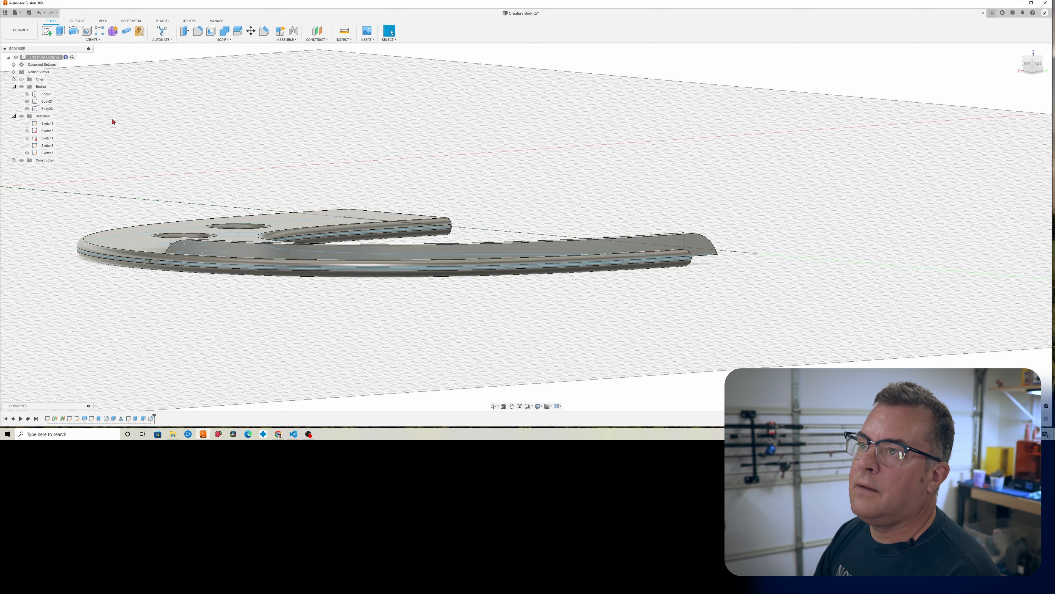
click(92, 42)
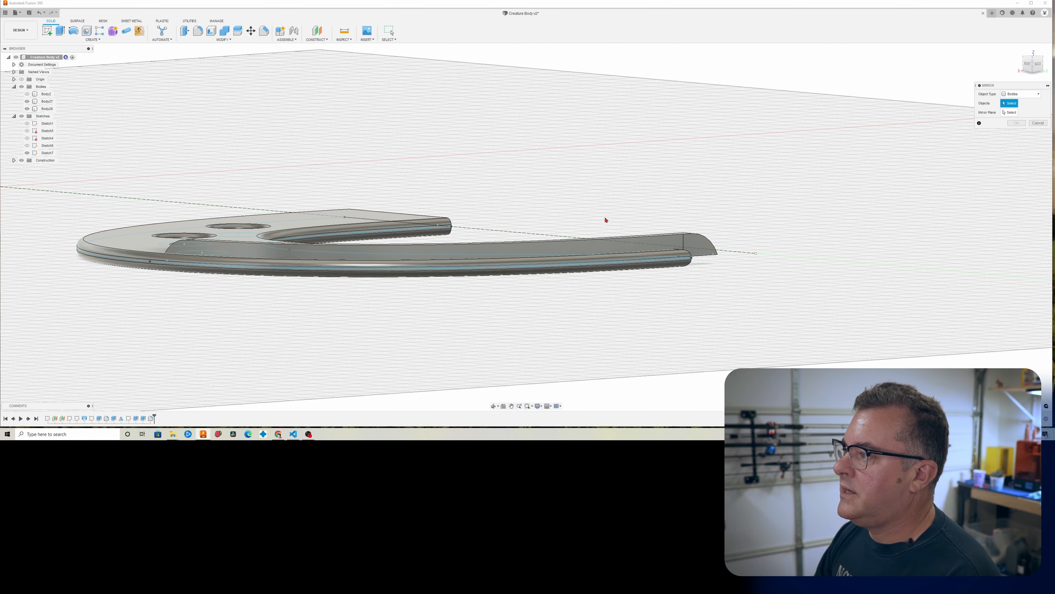
click(605, 246)
click(1010, 113)
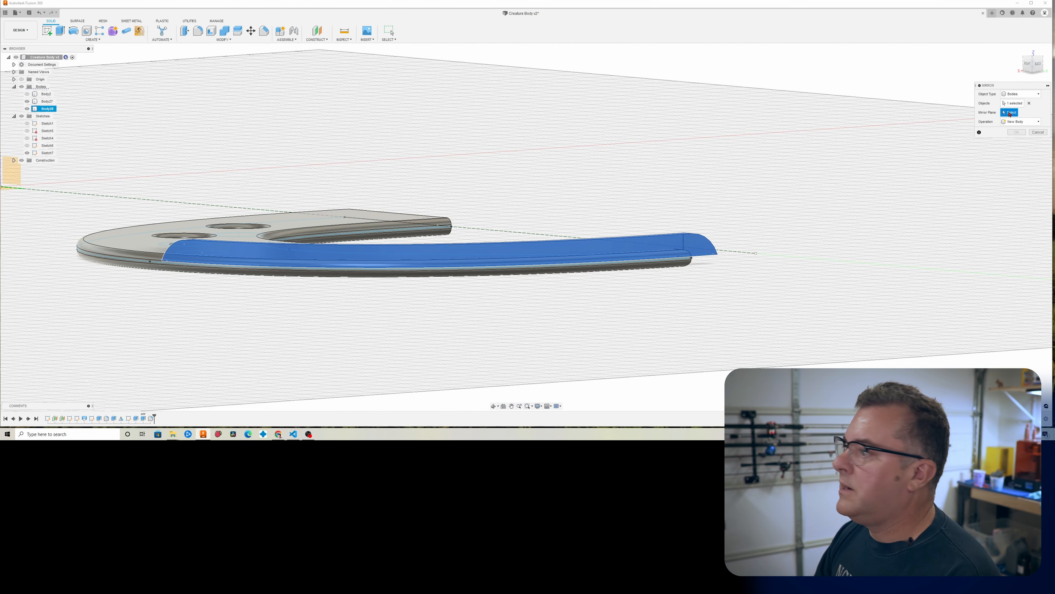
Mirror the rail across the horizontal origin plane onto the plate's underside, using the Join operation.
shift+middle_drag(399, 311, 469, 387)
middle_drag(257, 331, 727, 284)
scroll(372, 223, up, 2)
scroll(370, 224, down, 3)
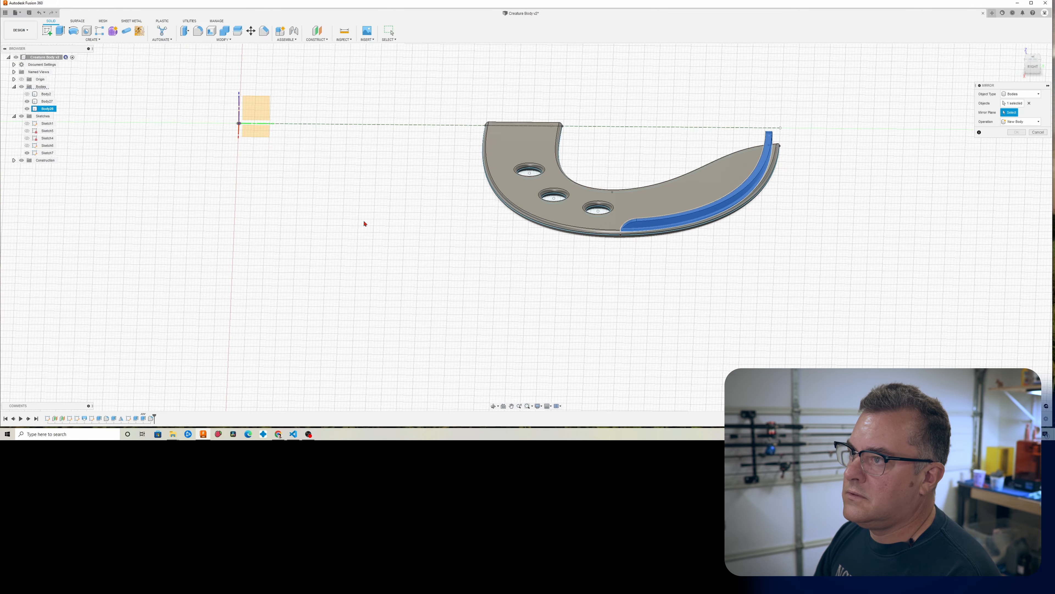
click(256, 138)
shift+middle_drag(622, 320, 581, 305)
scroll(648, 289, down, 2)
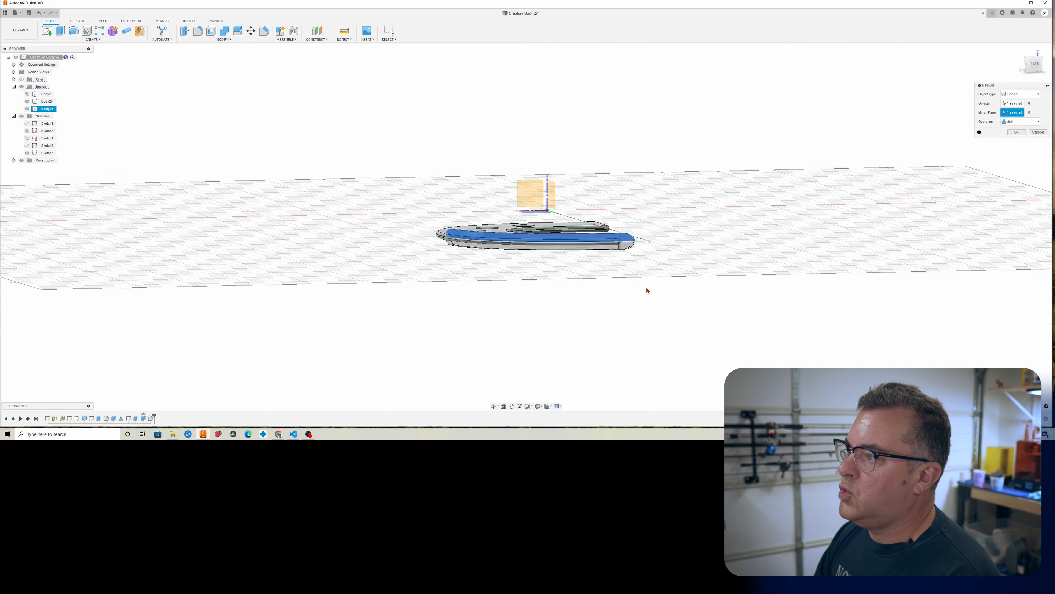
scroll(643, 290, up, 5)
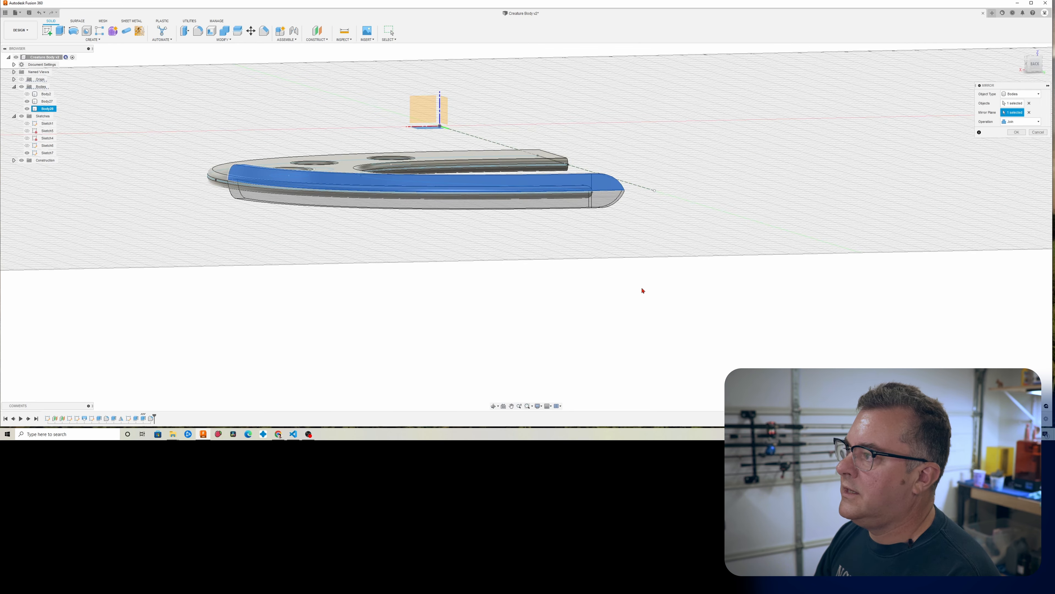
click(1016, 132)
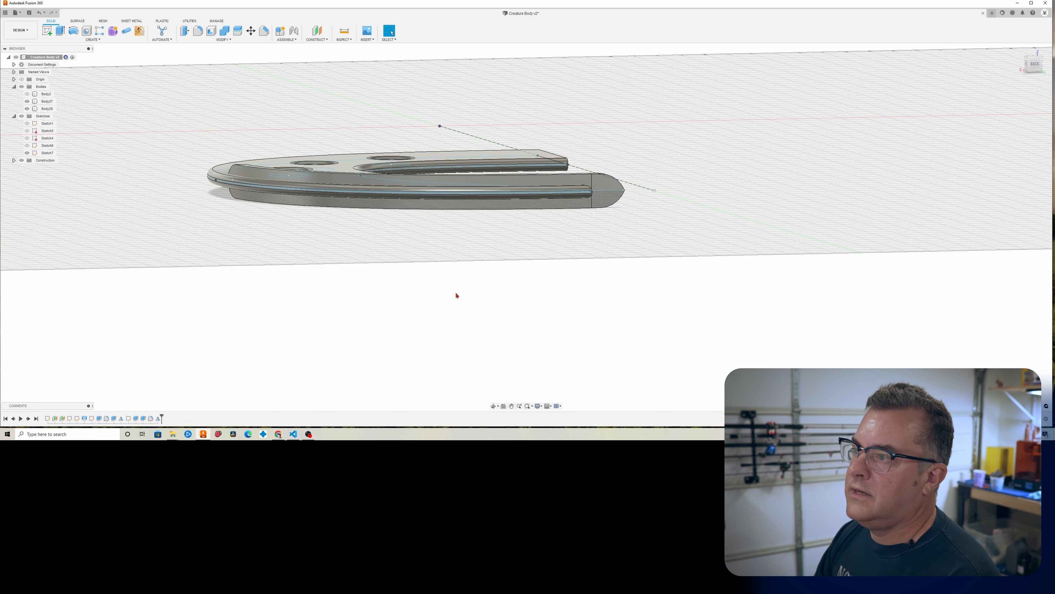
shift+middle_drag(457, 296, 511, 349)
middle_drag(548, 269, 956, 279)
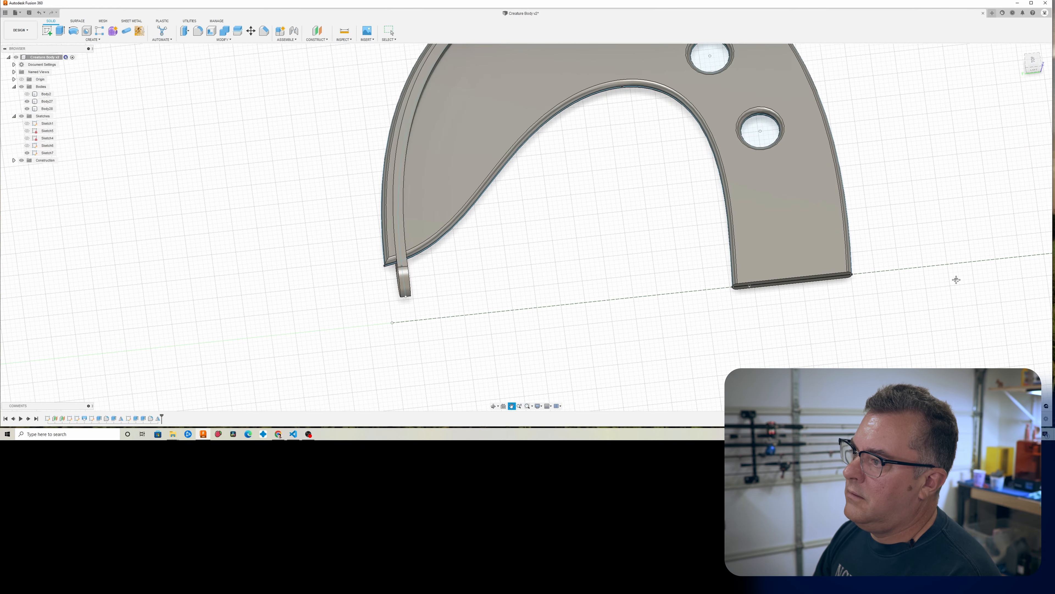
Reopen the crescent sketch for editing and offset the existing rail curve inward as a second parallel curve.
shift+middle_drag(549, 346, 575, 314)
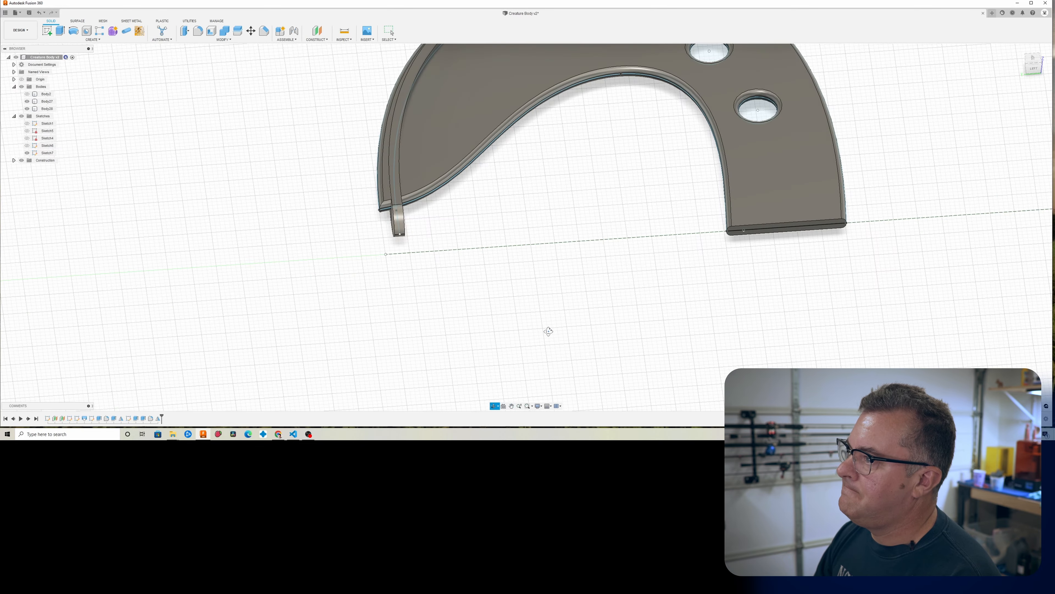
key(Escape)
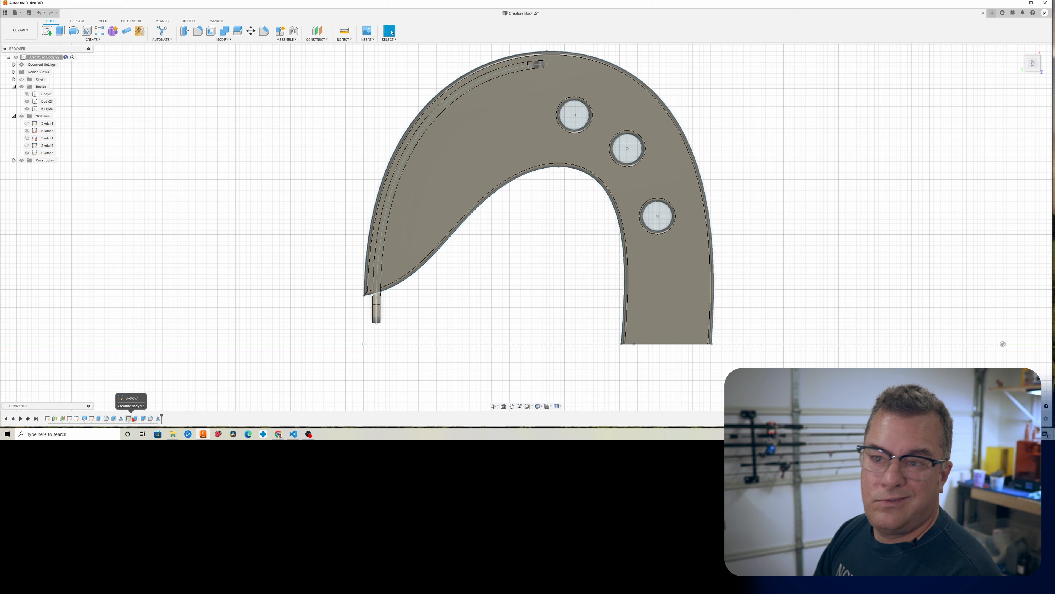
right_click(129, 419)
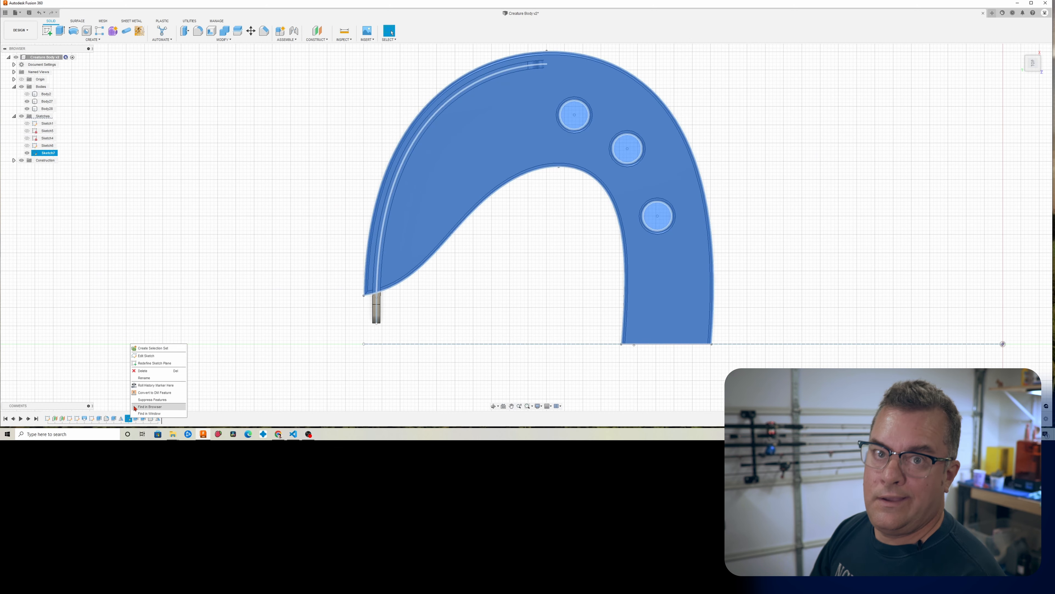
click(147, 355)
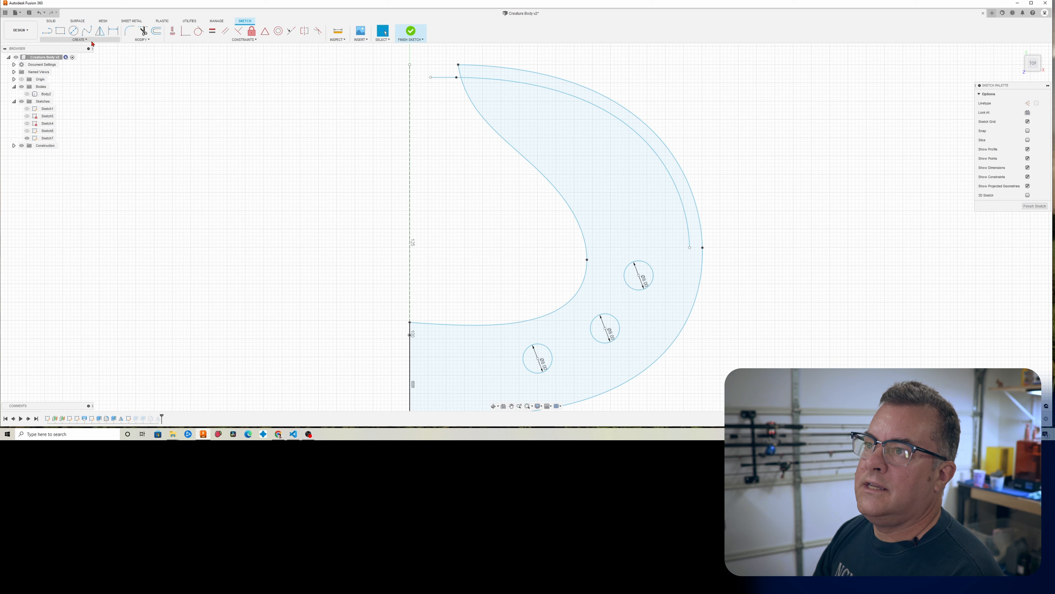
click(156, 31)
click(563, 93)
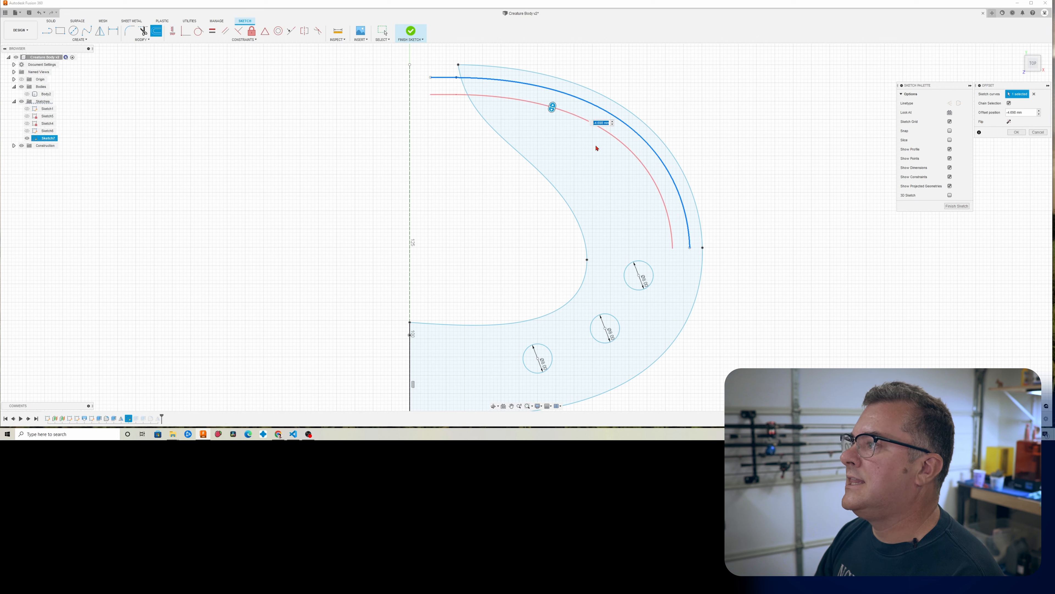
key(Return)
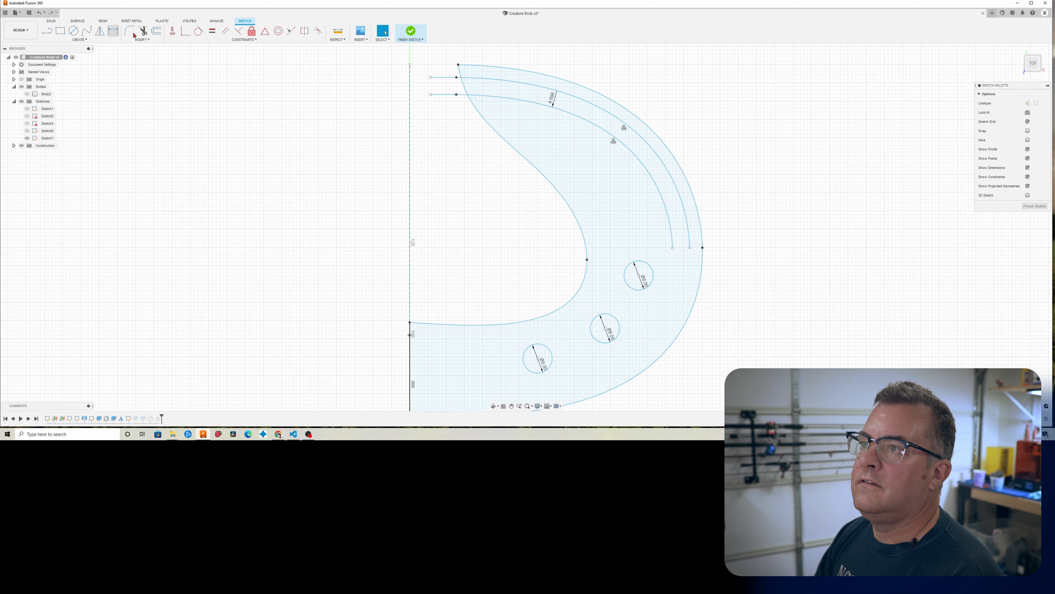
Trim the straight end of the new offset curve that extends past the crescent tip, and finish the sketch.
click(143, 30)
click(445, 95)
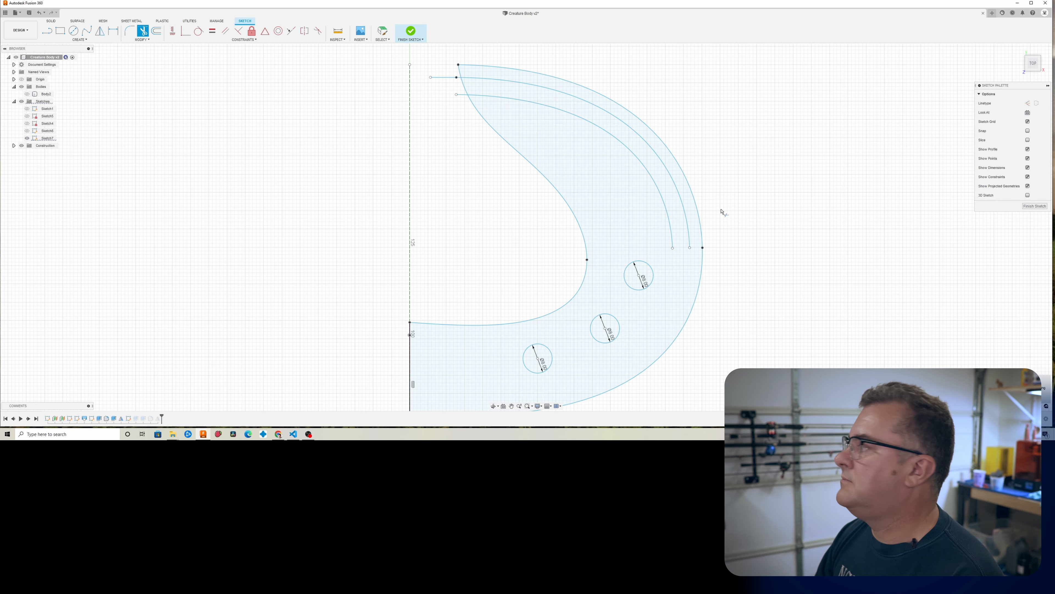
click(1034, 206)
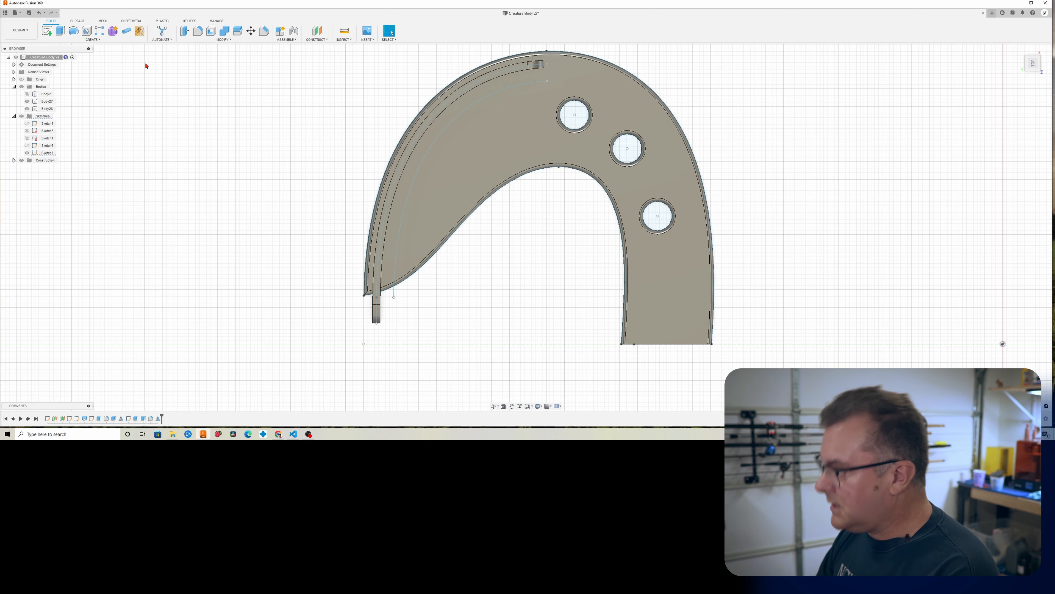
Thin-extrude the inner offset curve by a distance of 3 mm with a wall thickness of 2 mm.
key(e)
click(1014, 106)
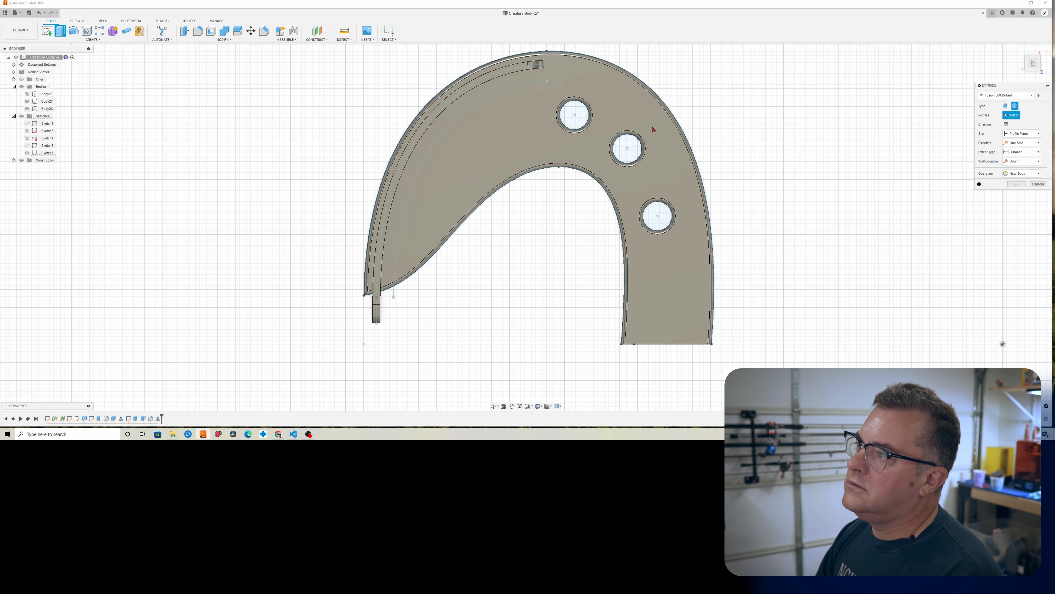
click(438, 140)
click(1016, 161)
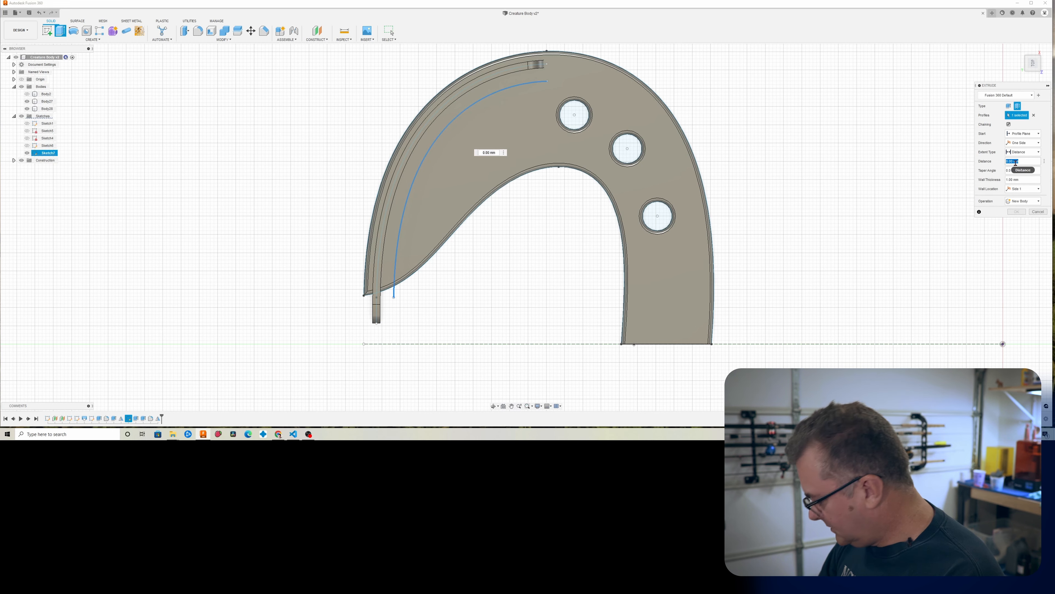
text(3)
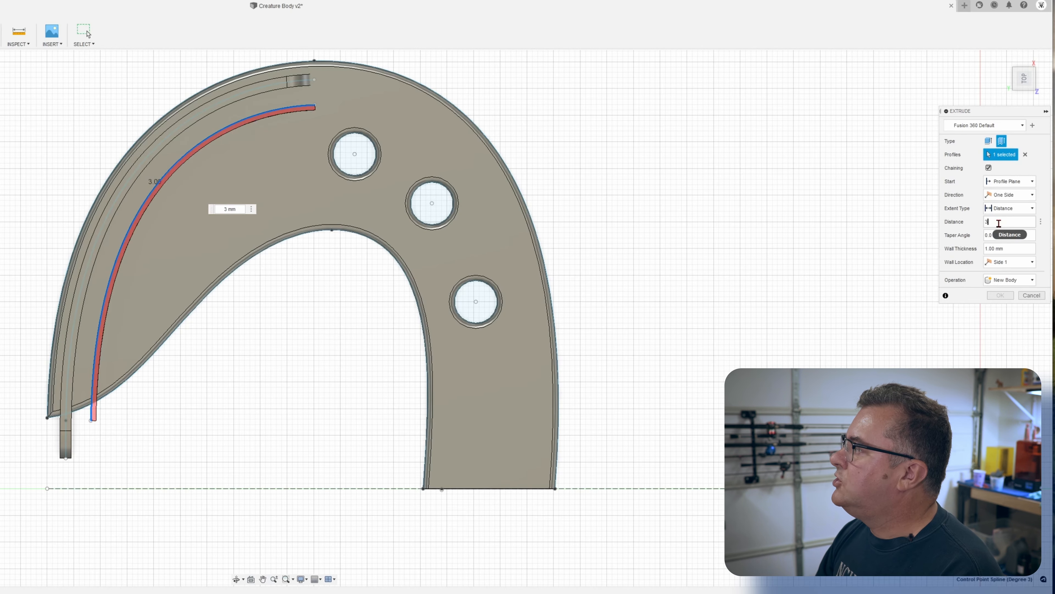
key(Return)
click(1016, 246)
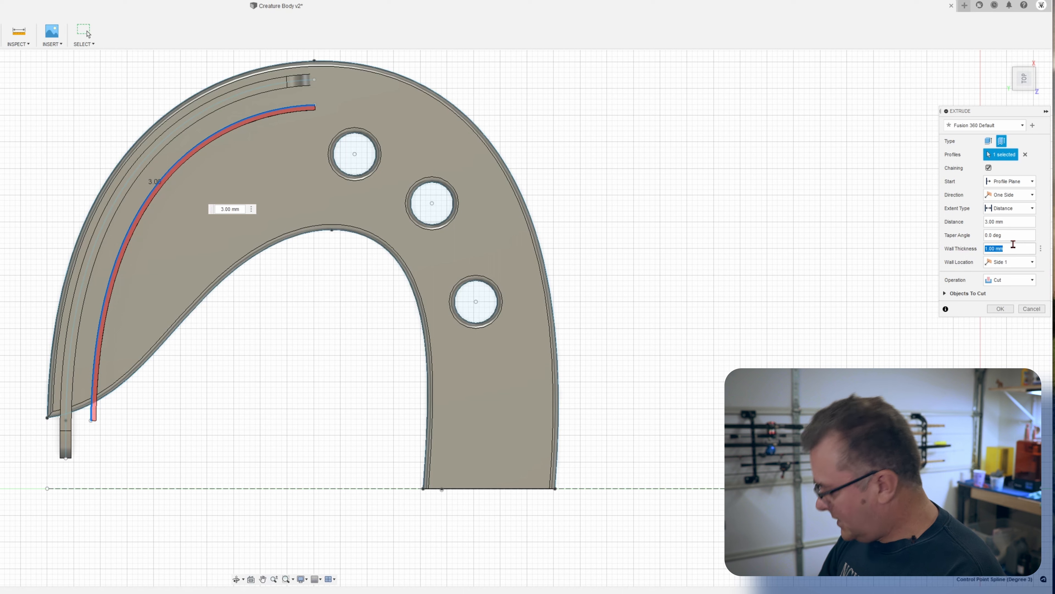
text(2)
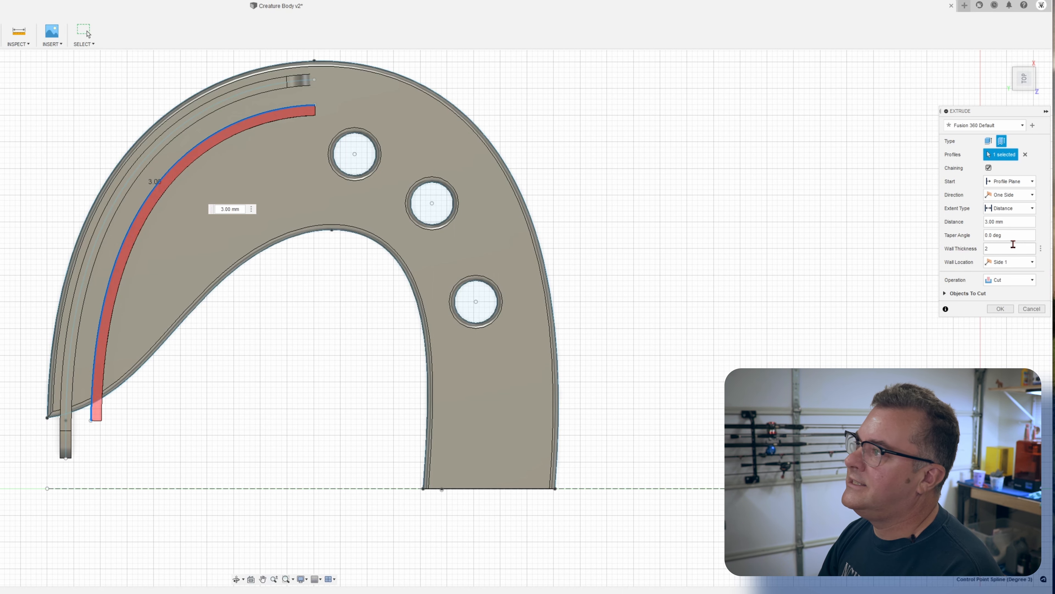
click(1001, 310)
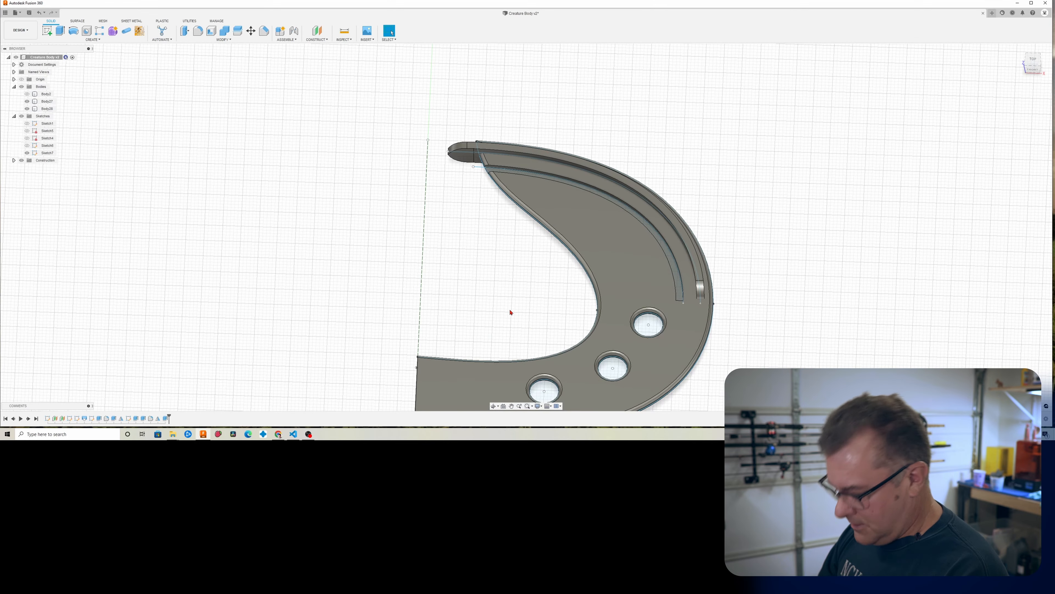
Edit the inner curve's thin extrusion so that its operation is New Body.
right_click(166, 418)
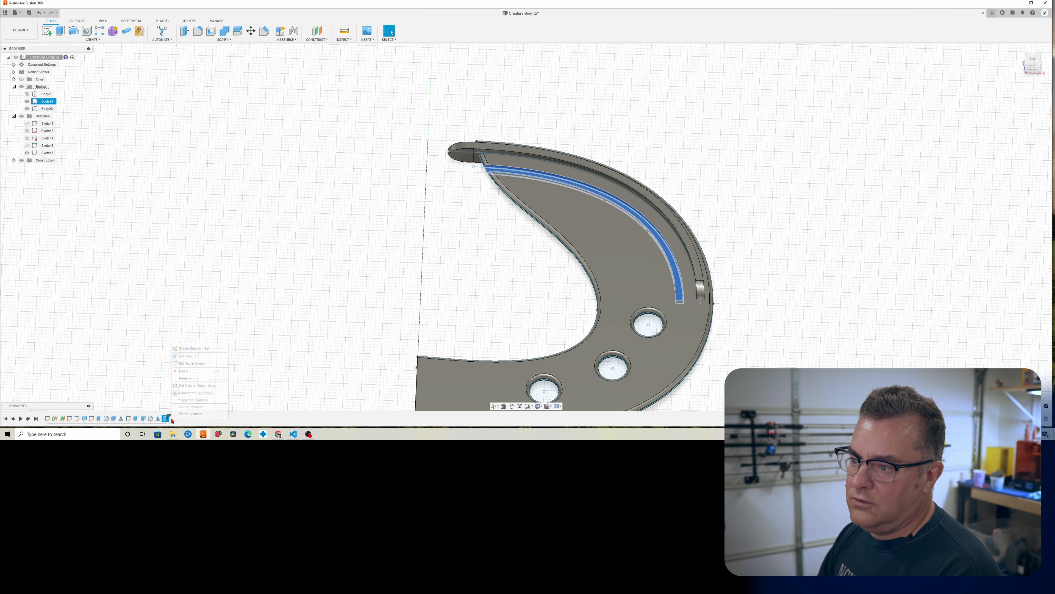
click(201, 357)
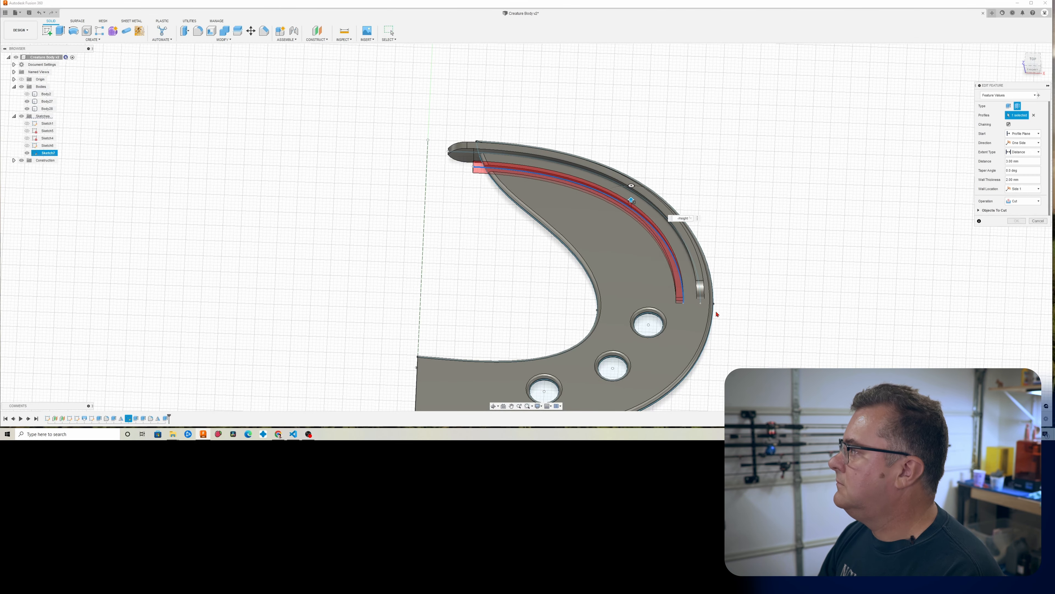
click(1023, 201)
click(1021, 229)
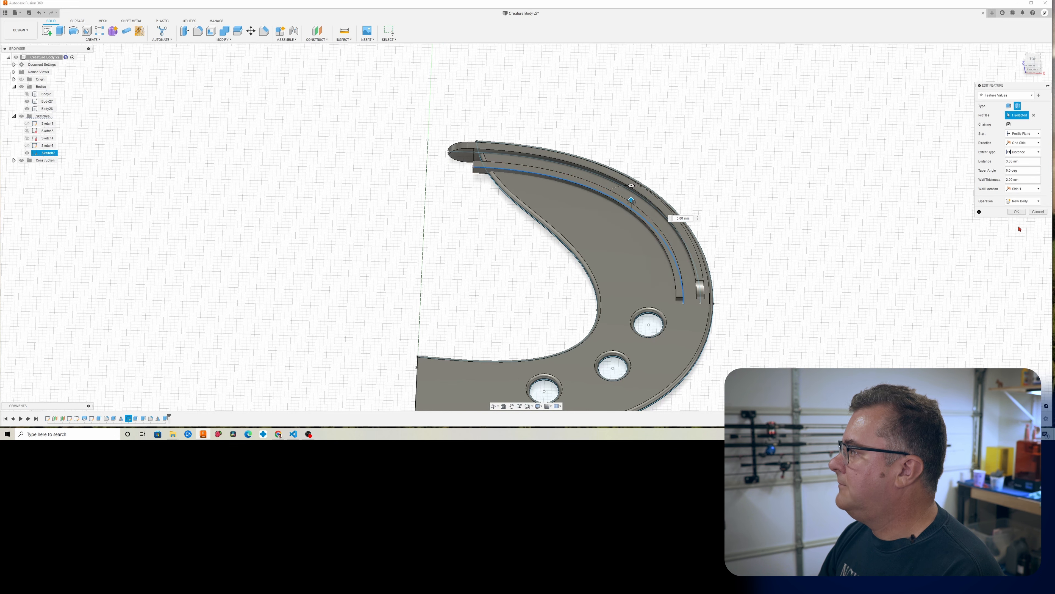
click(1023, 221)
Fillet the upper edges at both ends of the new inner rail.
scroll(717, 344, up, 3)
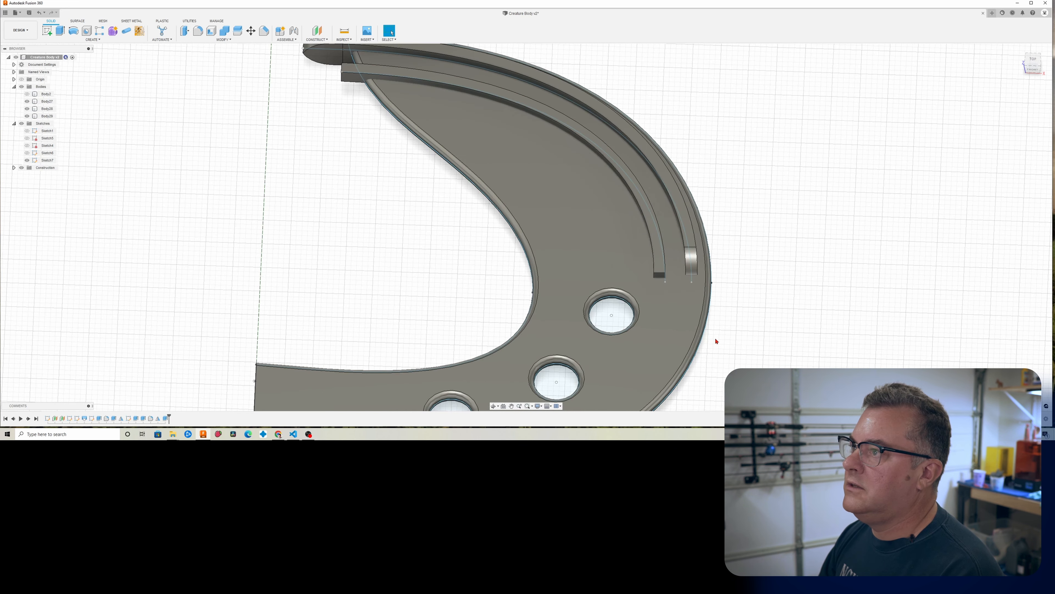
click(662, 278)
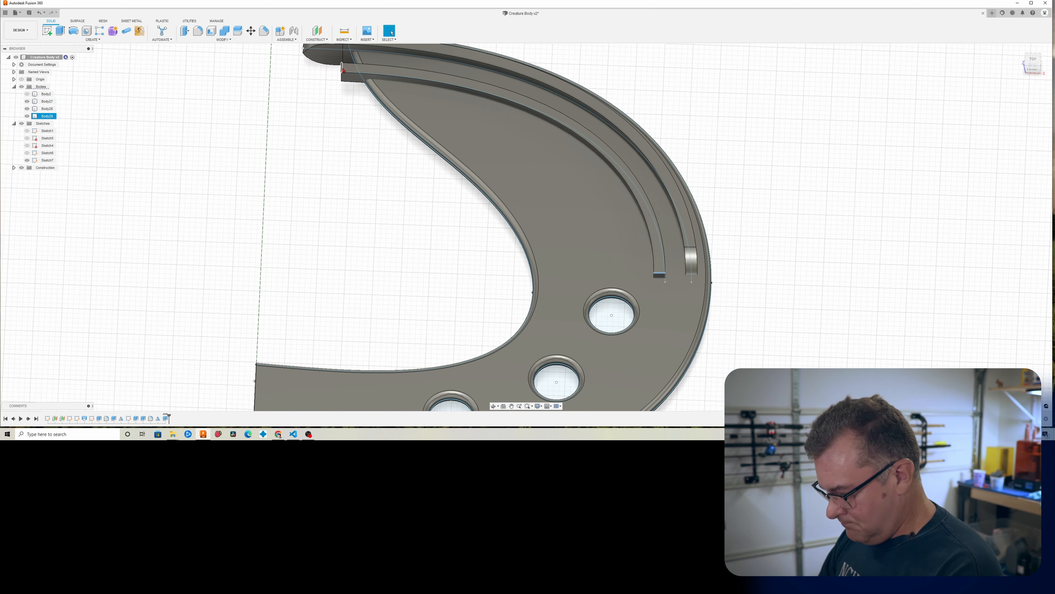
key(f)
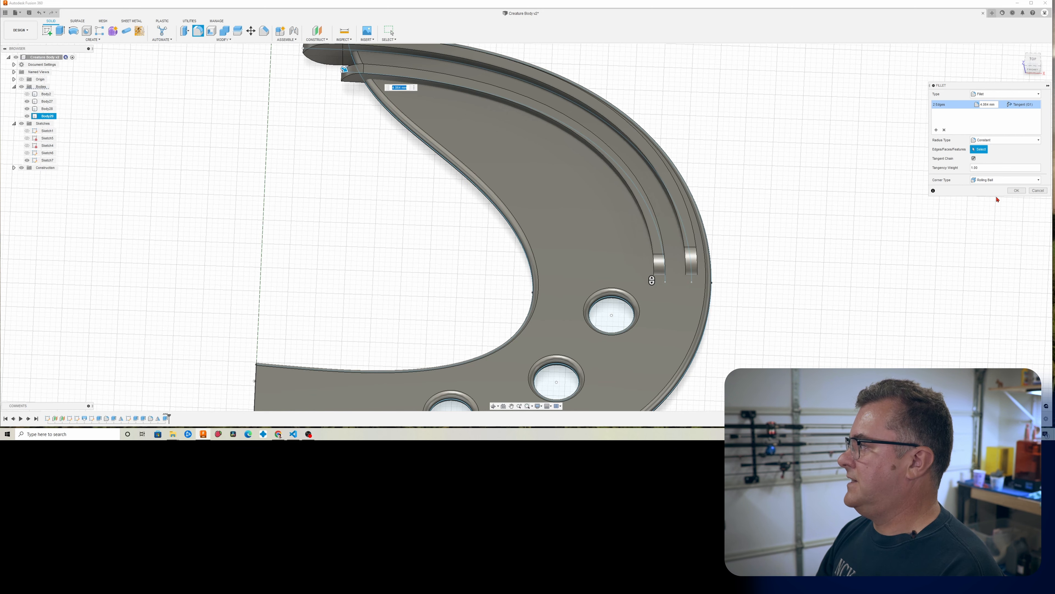
click(1015, 190)
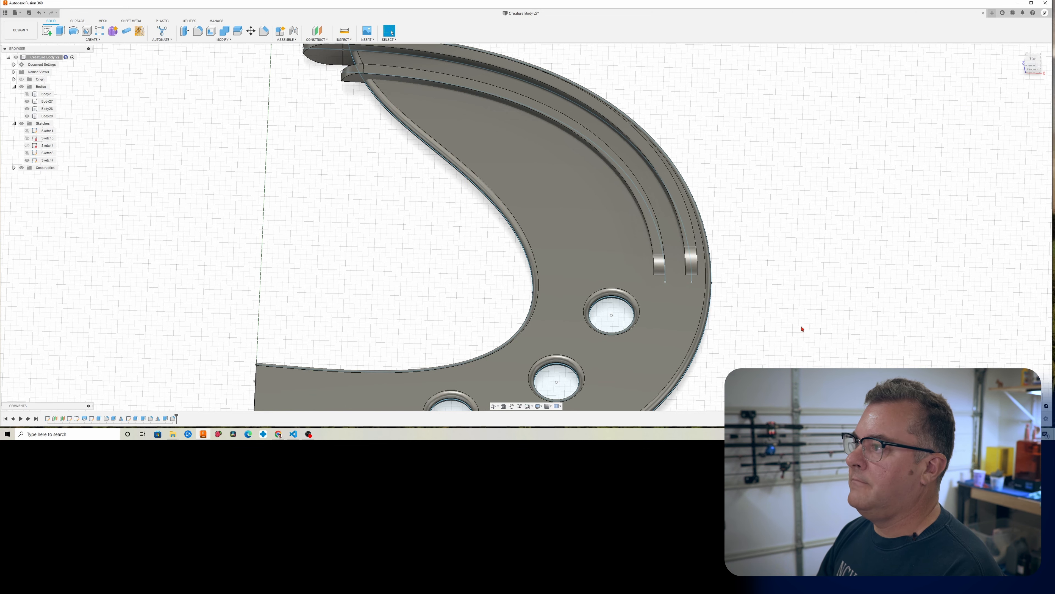
Combine both curved rails with the crescent plate using the Join operation, with Keep Tools turned off.
shift+middle_drag(802, 328, 789, 339)
scroll(789, 339, down, 5)
shift+middle_drag(934, 284, 935, 291)
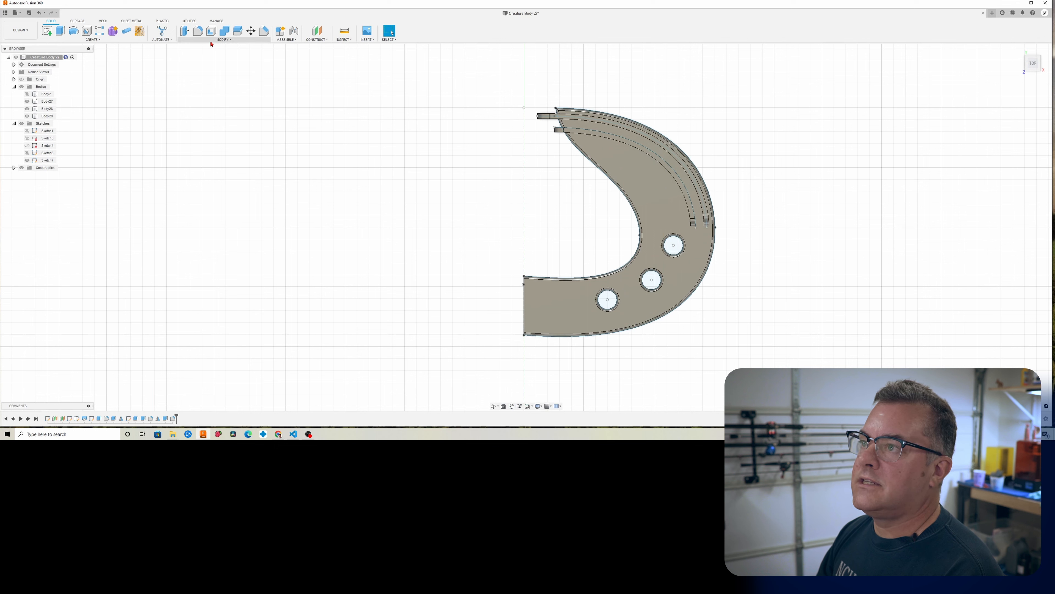
click(225, 31)
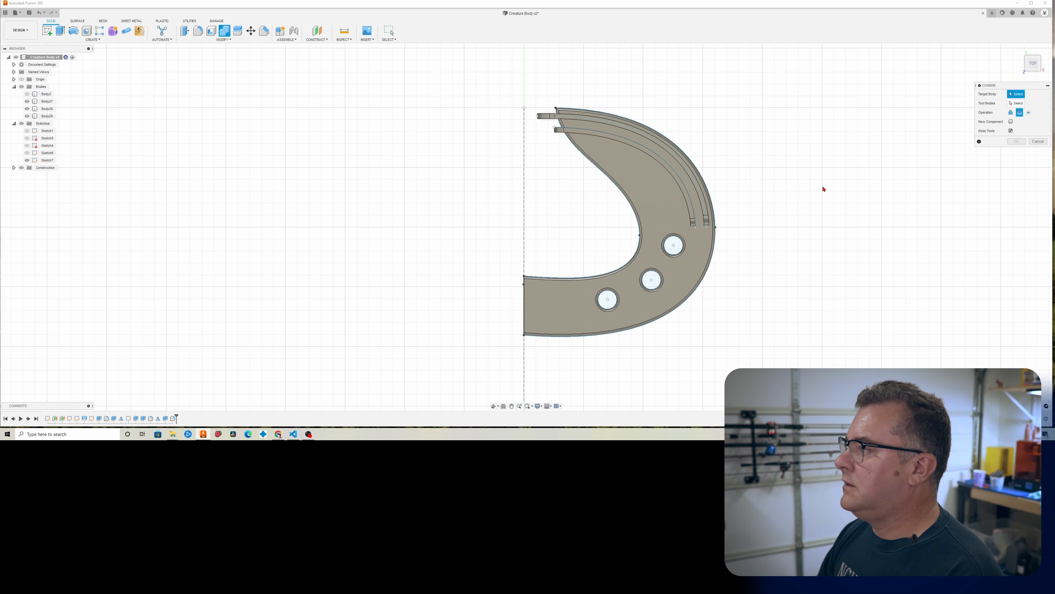
click(676, 285)
click(540, 117)
click(558, 130)
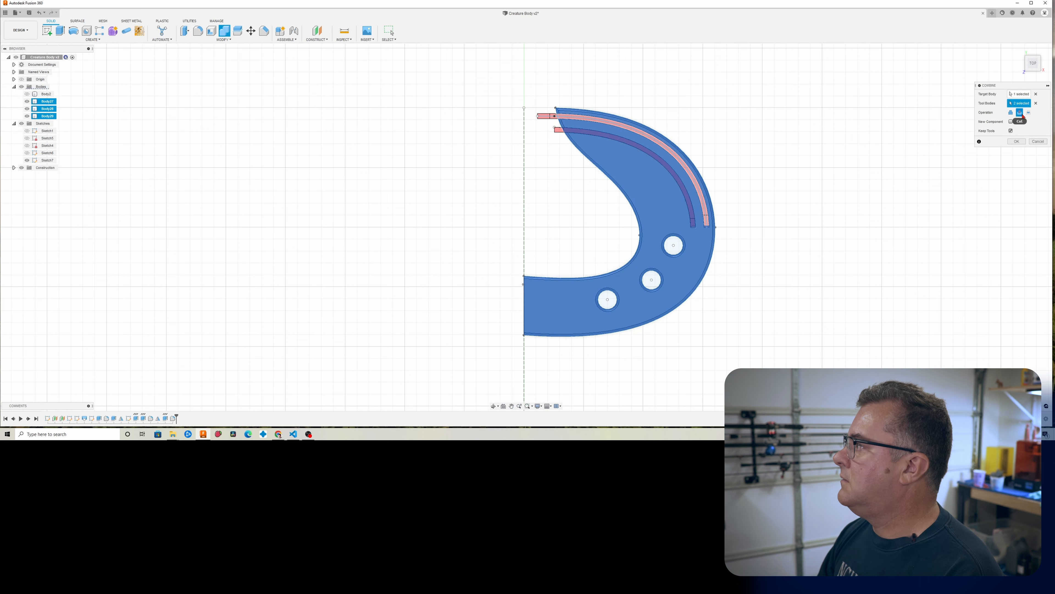
click(1011, 112)
click(1010, 131)
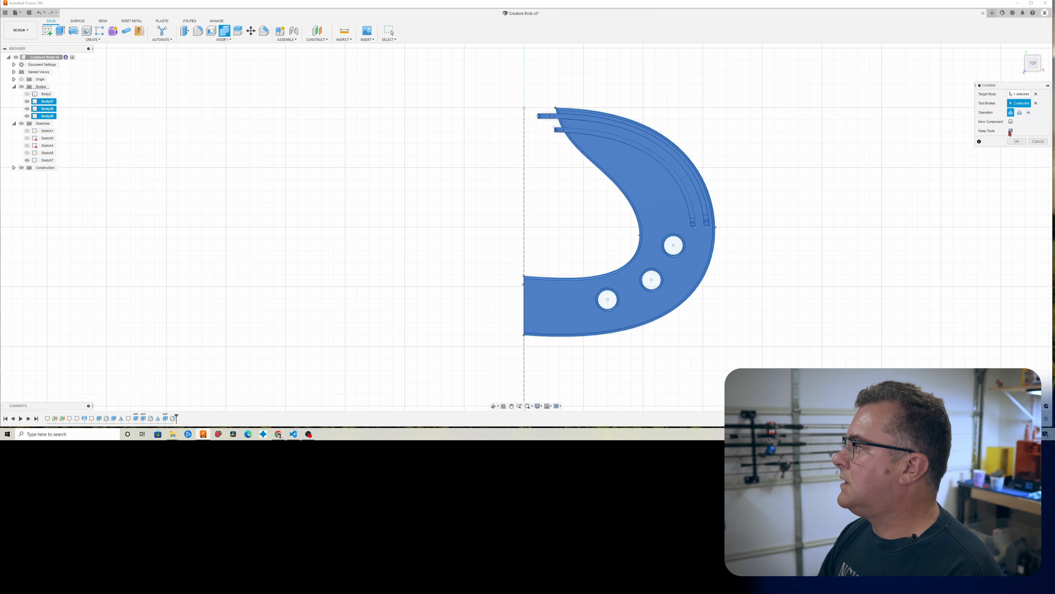
click(1020, 143)
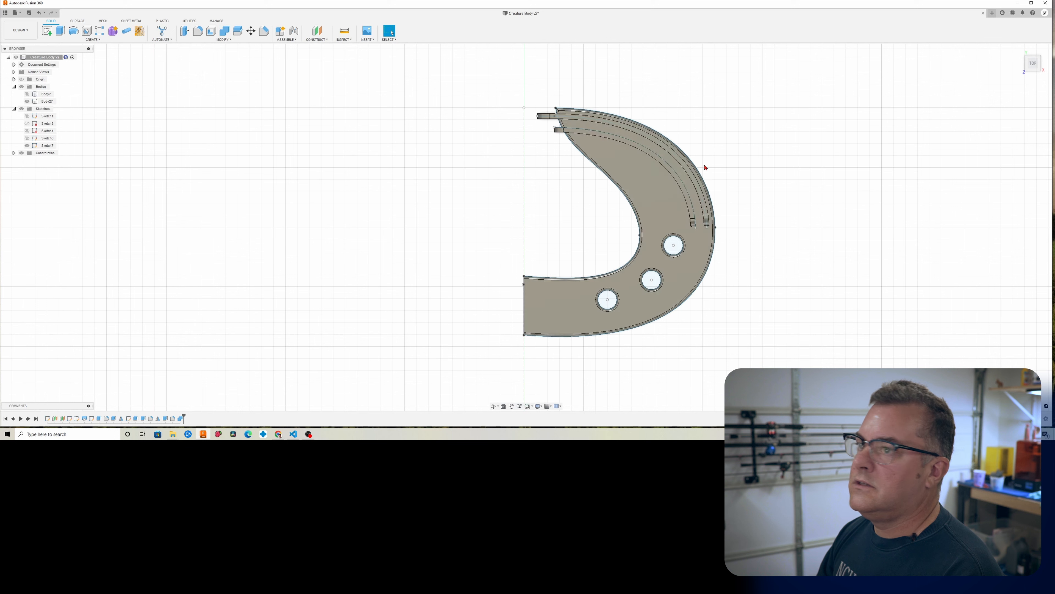
Rename the hidden ribbed body as Main Body and the crescent body as Claw.
click(59, 94)
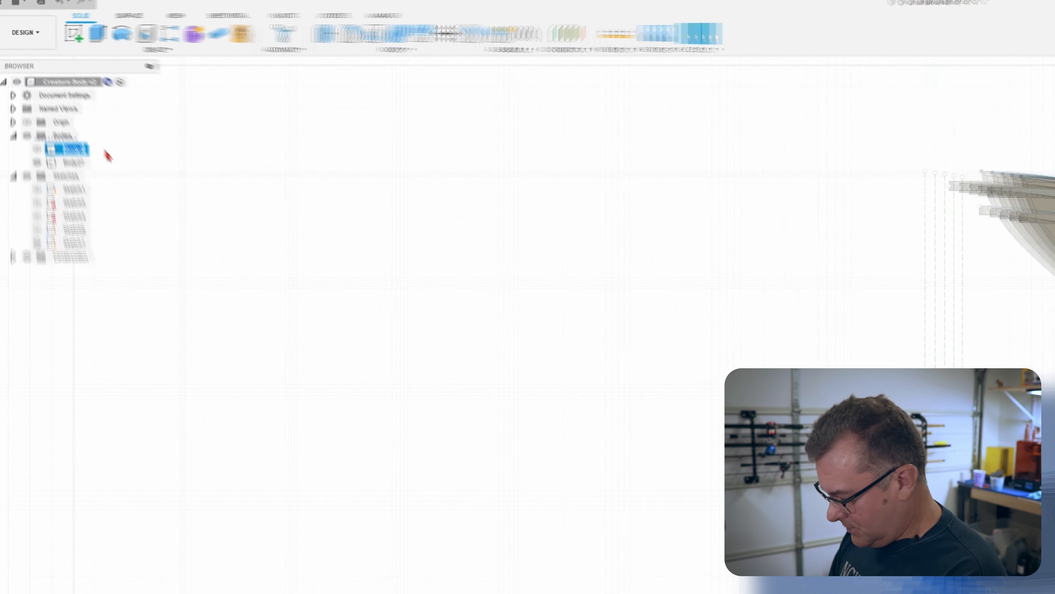
text(Ma)
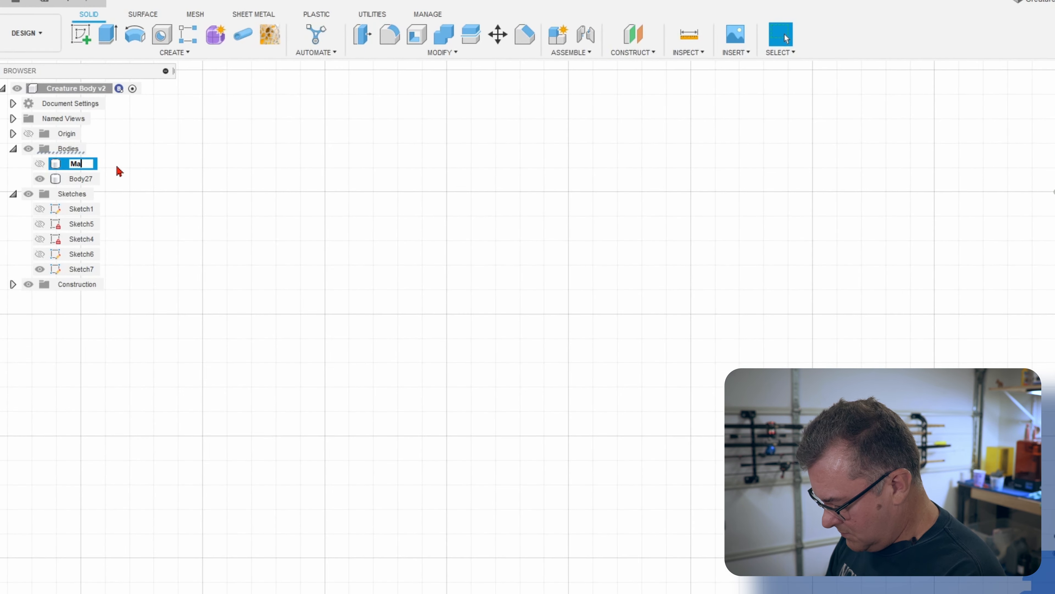
text(in Body)
key(Return)
click(75, 179)
click(85, 178)
text(Claw)
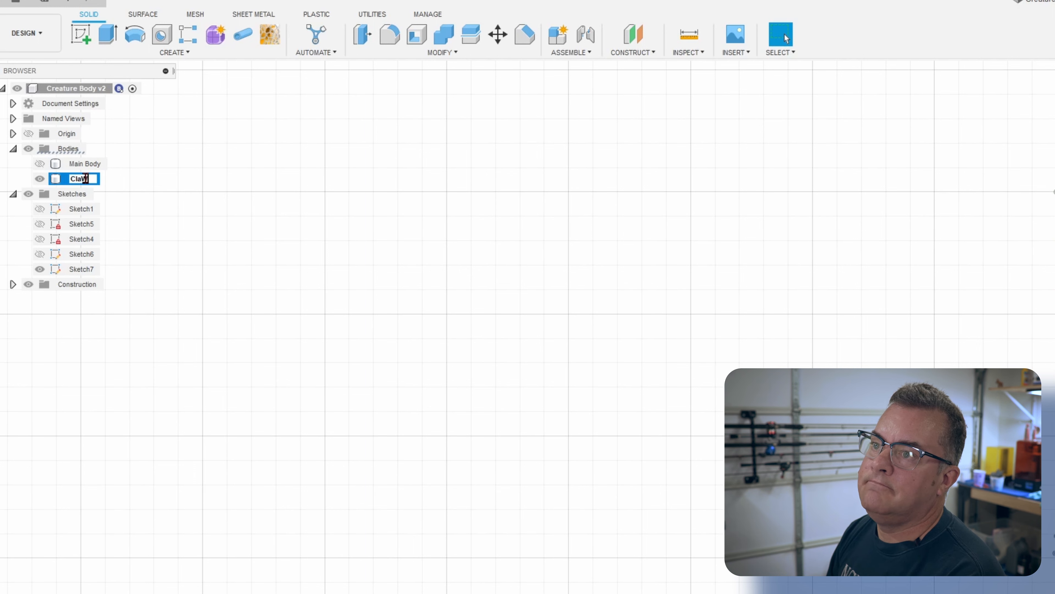
key(Return)
Show the Main Body and move the Claw about 16 mm in the negative Y direction along it.
click(39, 164)
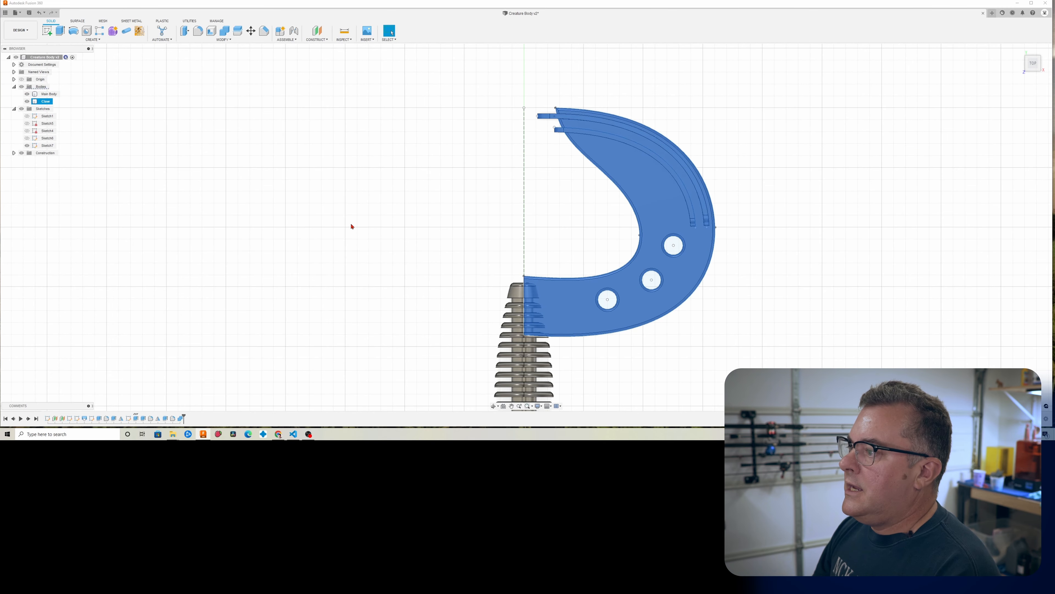
middle_drag(351, 227, 355, 152)
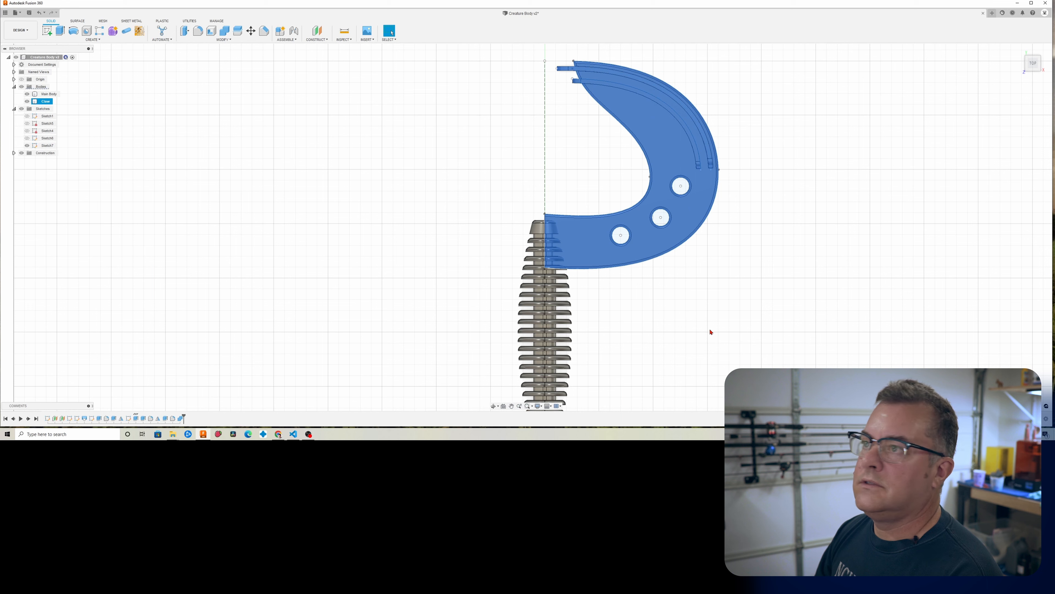
click(251, 31)
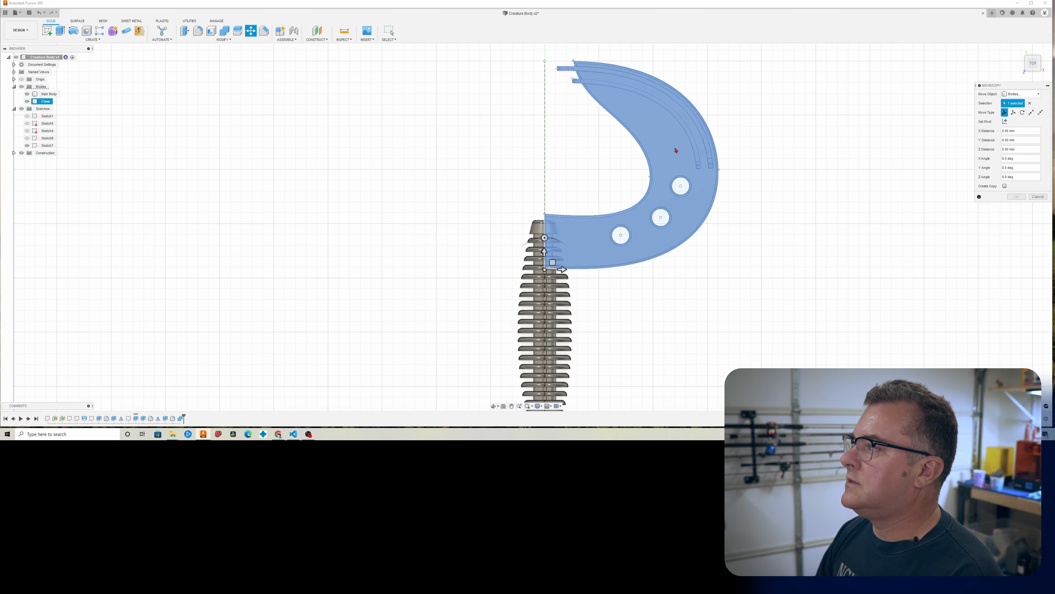
drag(544, 252, 549, 287)
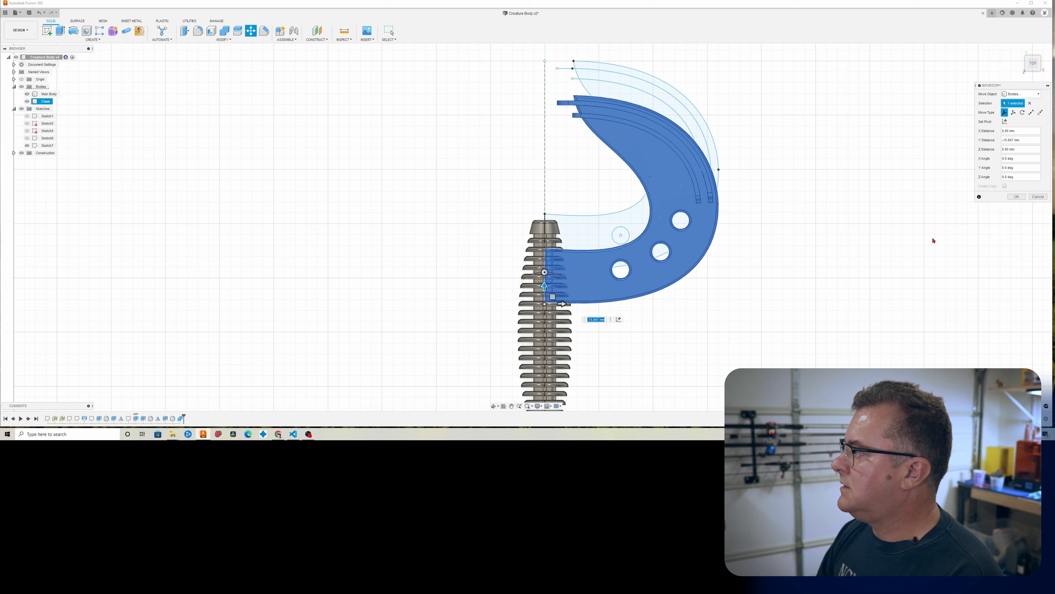
click(1016, 197)
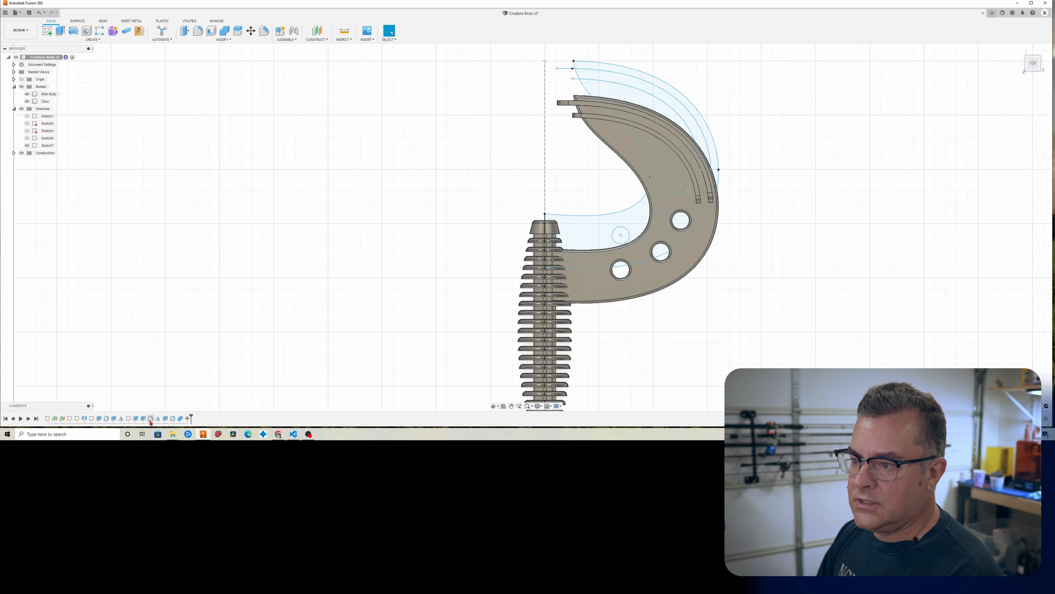
Edit the claw sketch, moving the inner curve's centreline endpoint toward the outer curve to narrow the claw's base, and hide the sketch.
right_click(133, 418)
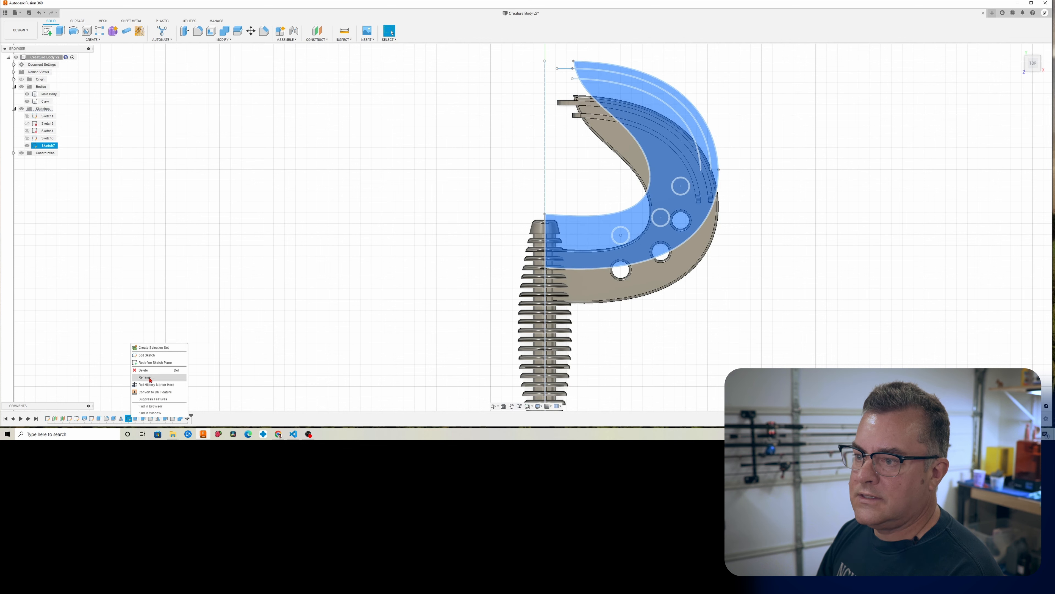
click(147, 355)
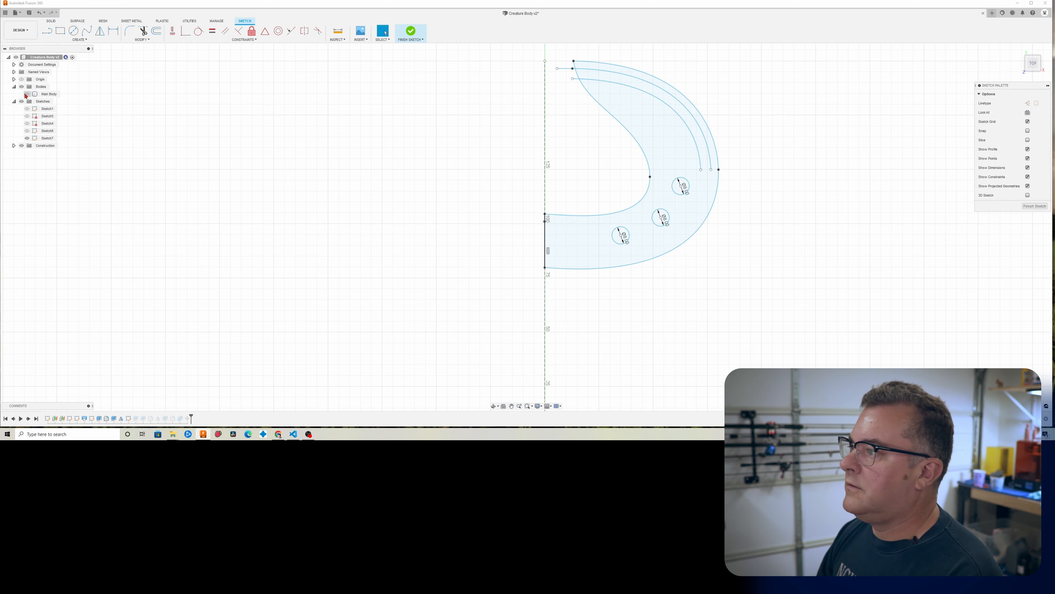
drag(547, 216, 548, 234)
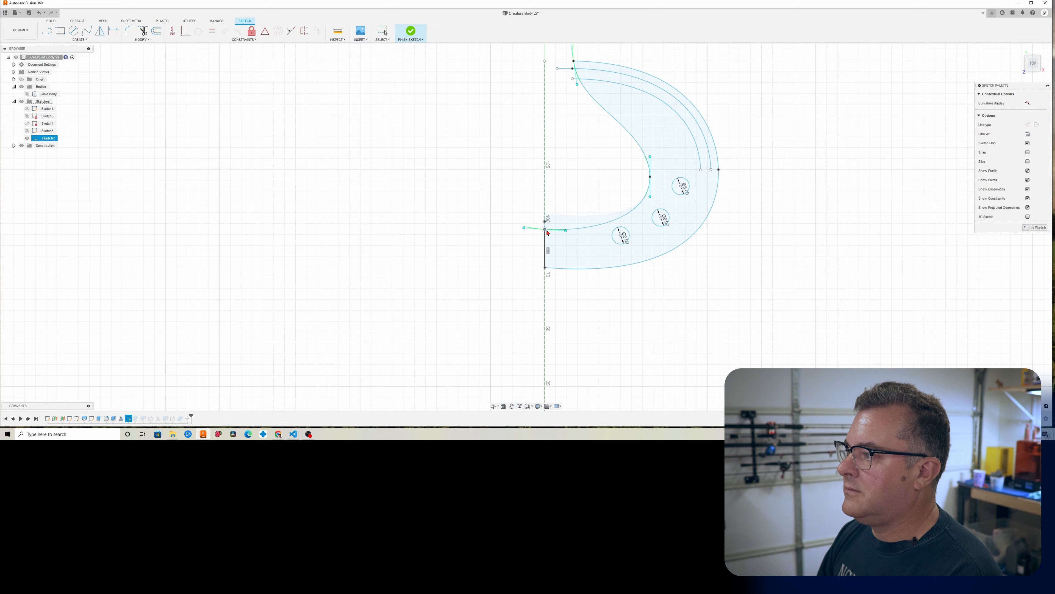
click(1035, 227)
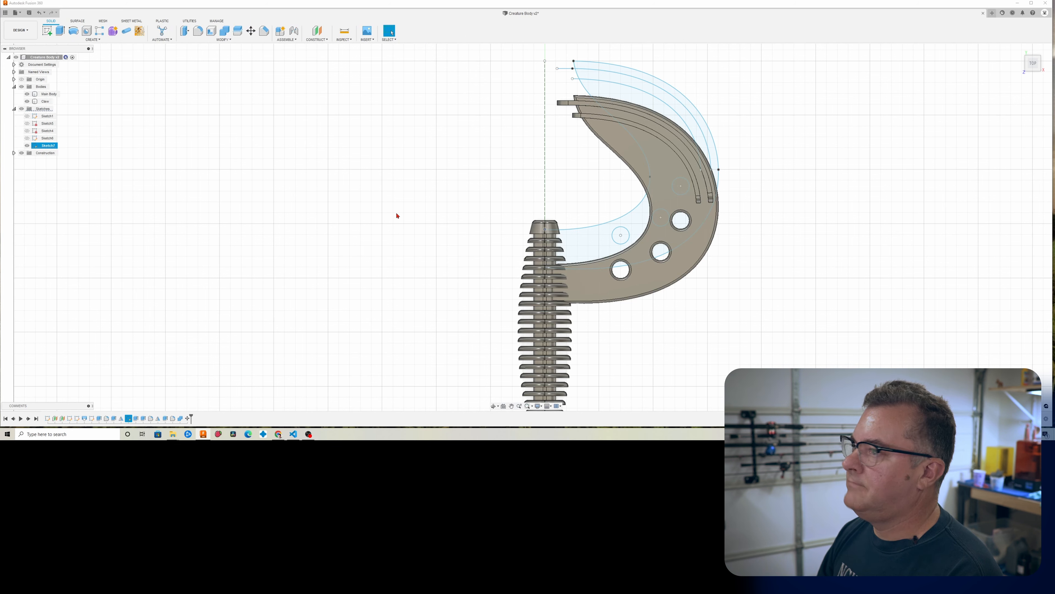
click(27, 145)
Mirror the Claw body across the YZ origin plane through the main body's centreline, using the Join operation.
click(93, 40)
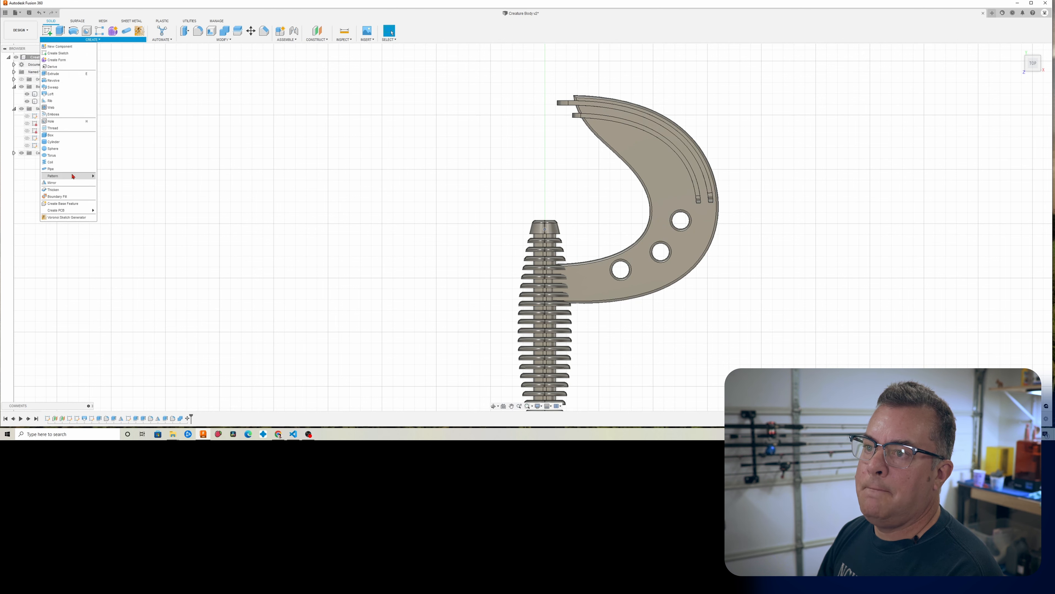
click(70, 182)
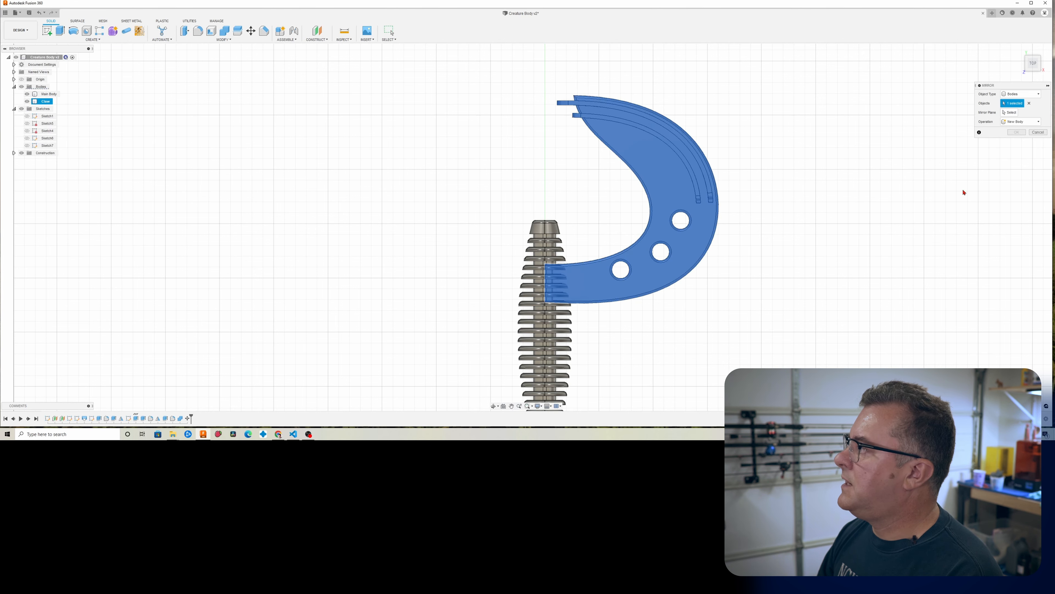
middle_drag(785, 289, 775, 179)
click(1012, 113)
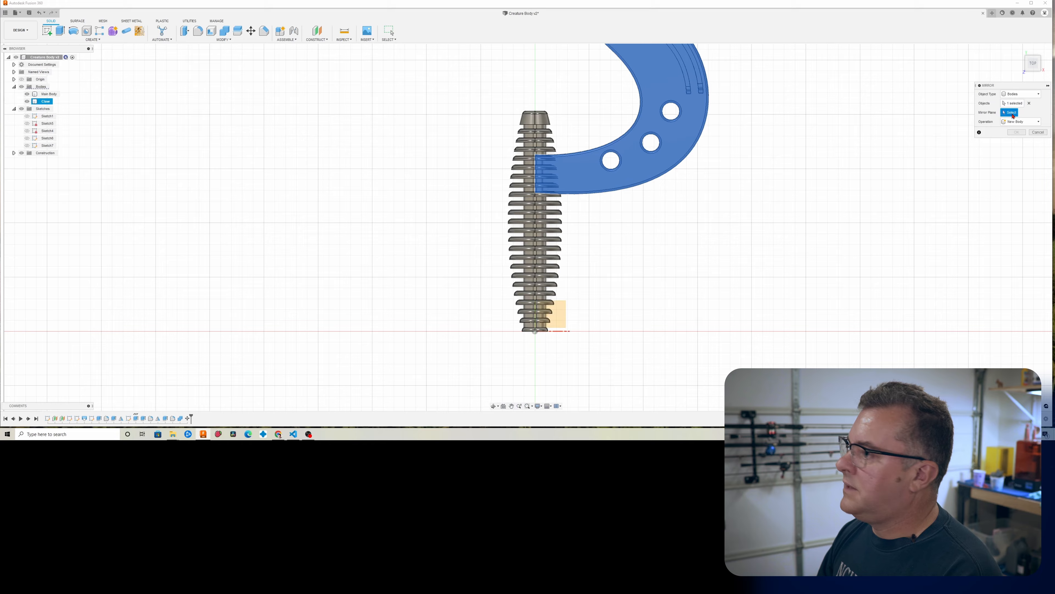
shift+middle_drag(760, 280, 711, 236)
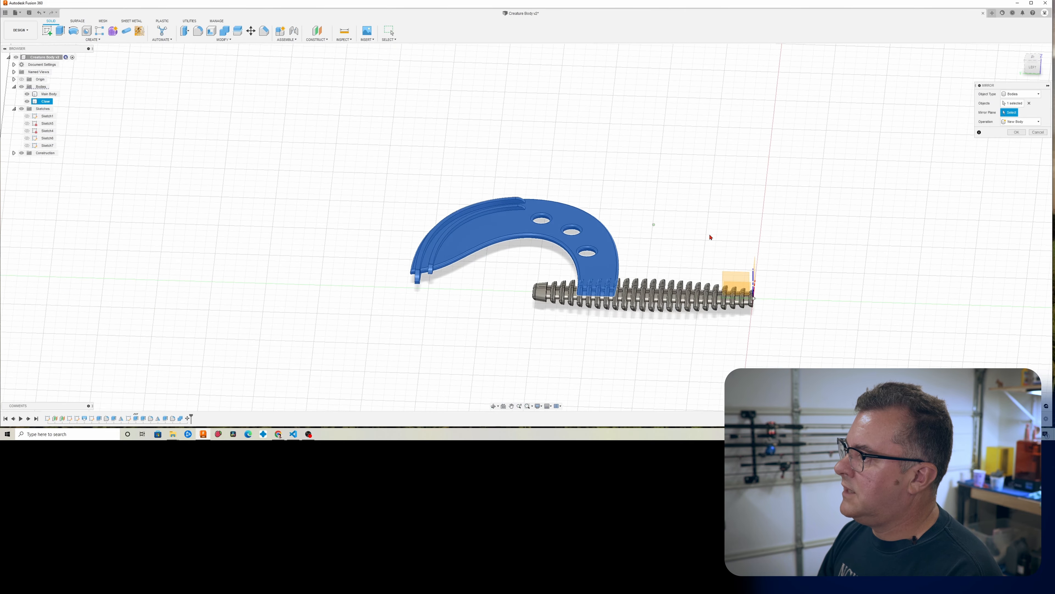
click(740, 275)
shift+middle_drag(839, 240, 721, 316)
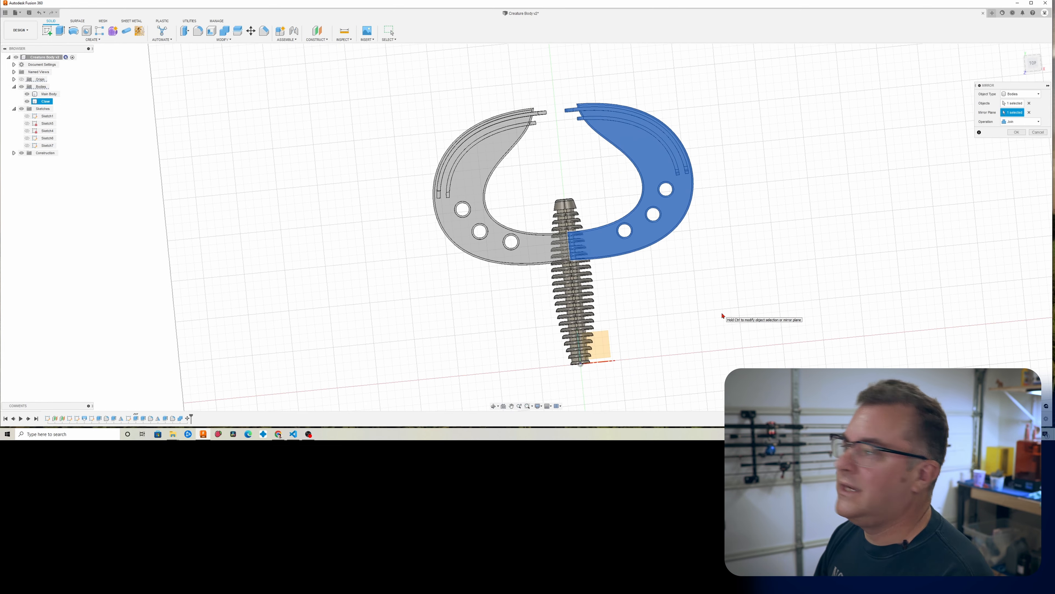
click(1019, 131)
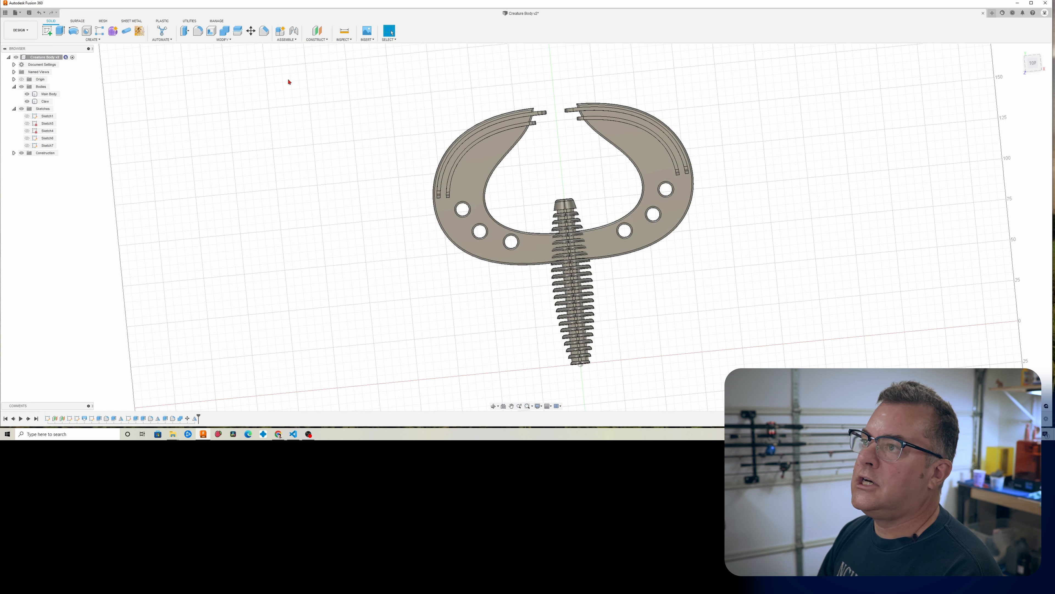
Combine the Main Body as target with the Claw as tool body using Join, with Keep Tools turned off.
click(224, 31)
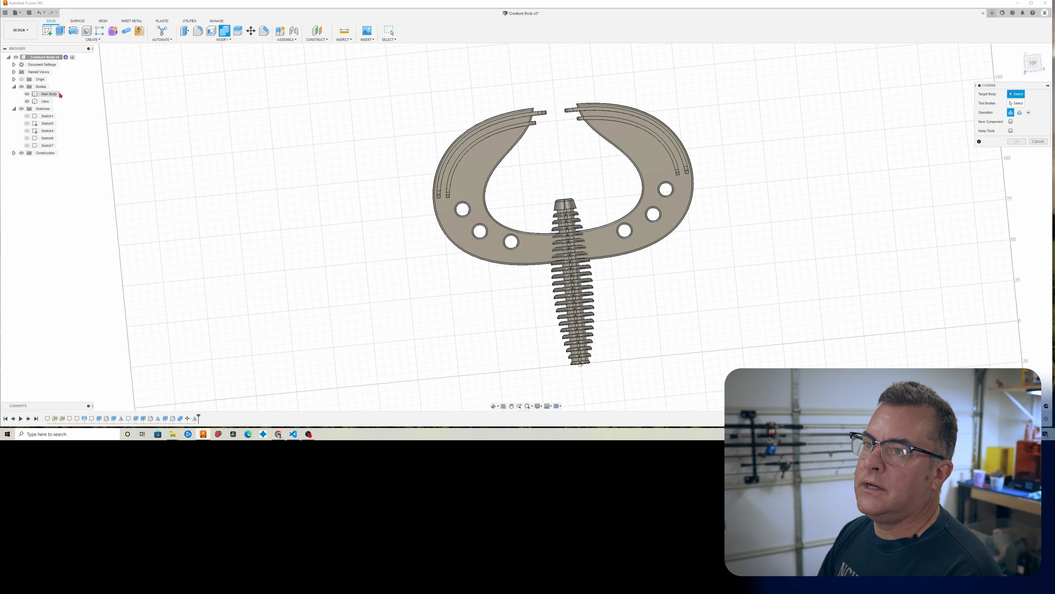
click(49, 94)
click(47, 102)
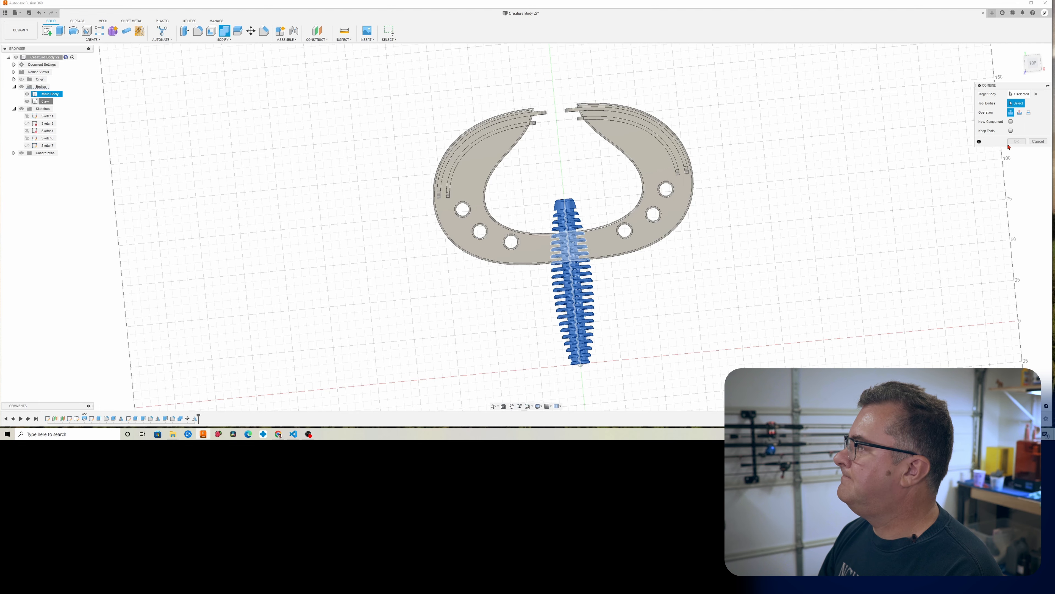
key(Return)
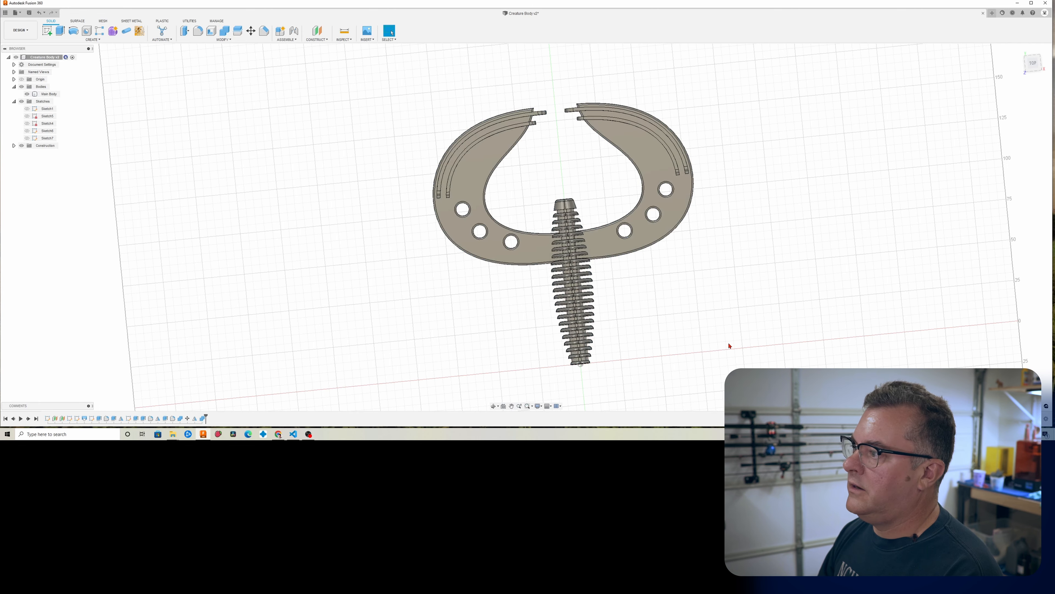
Examine the combined creature body from several angles, checking the mirrored claws, the rails and their junction with the ribbed body.
shift+middle_drag(675, 367, 635, 346)
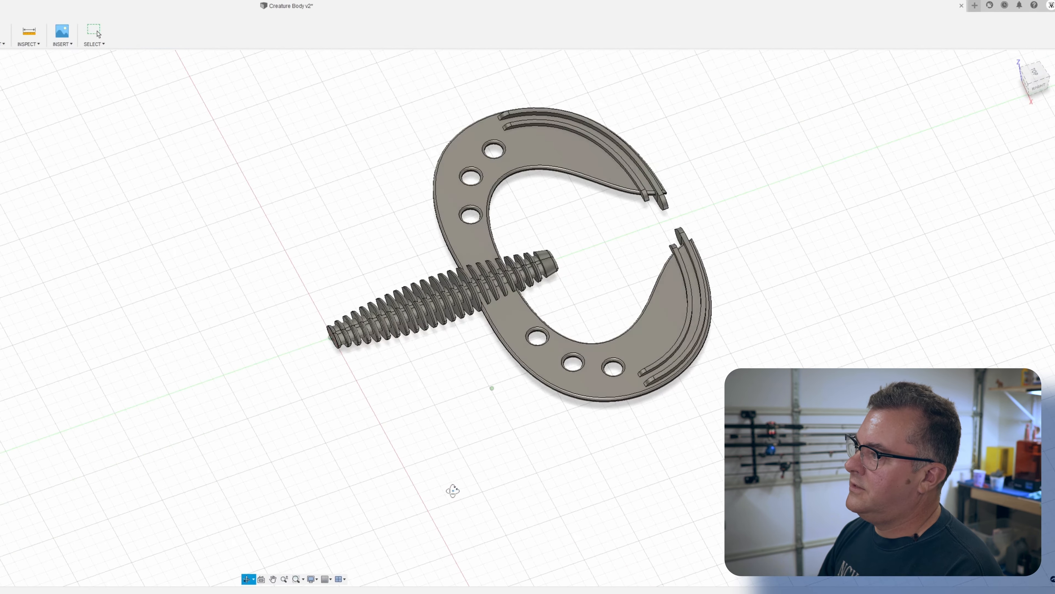
shift+middle_drag(453, 491, 448, 460)
scroll(486, 395, up, 5)
shift+middle_drag(485, 395, 474, 488)
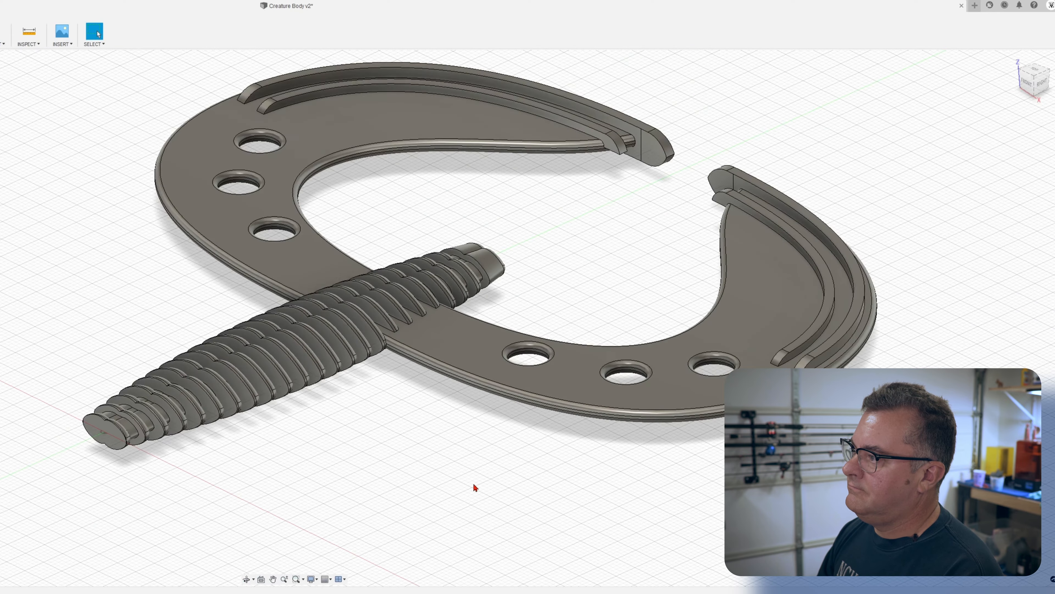
scroll(475, 487, down, 2)
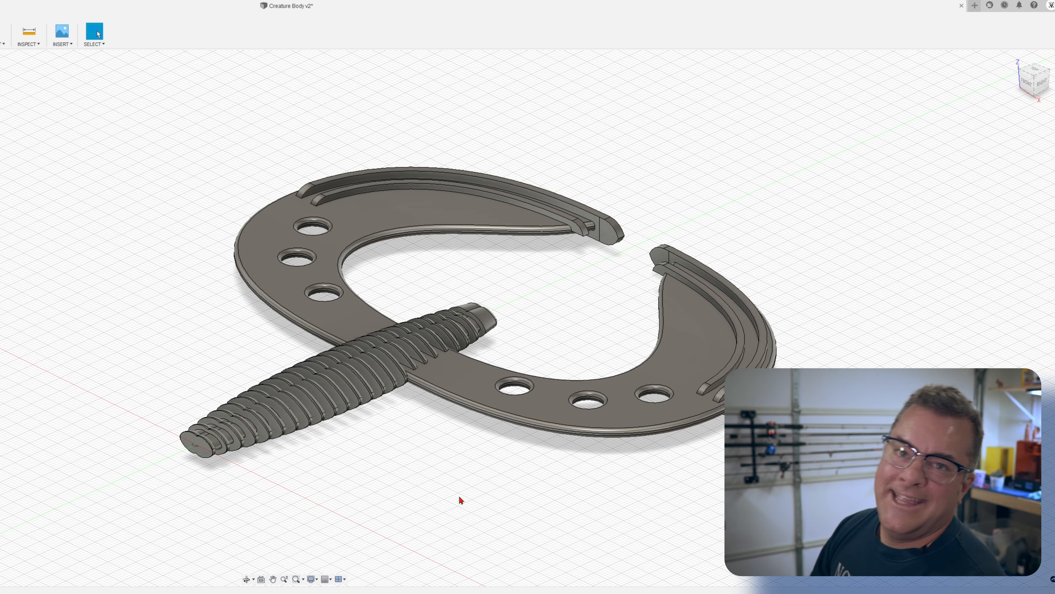
scroll(459, 497, down, 1)
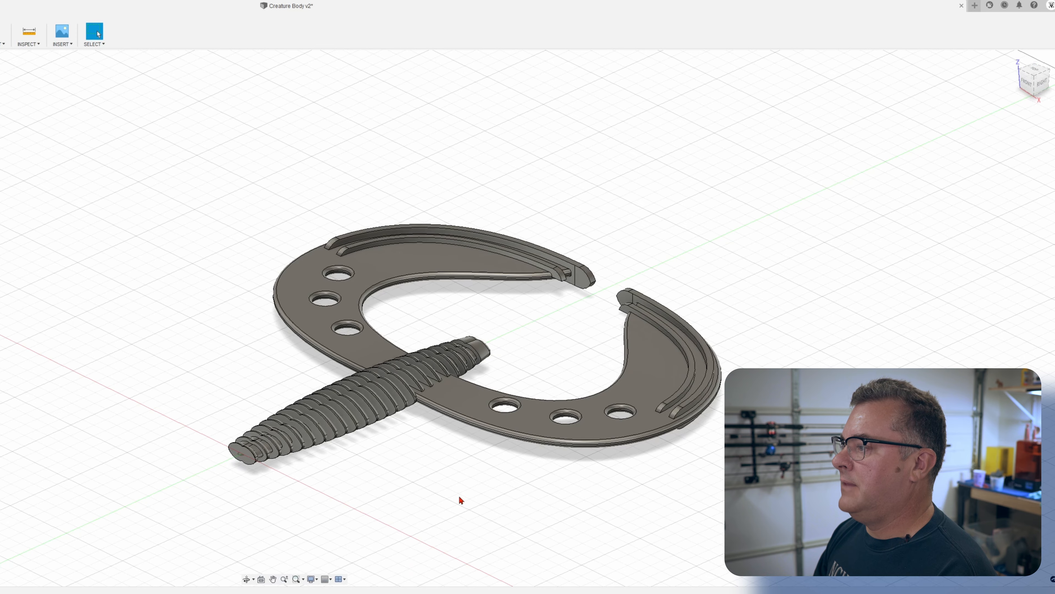
shift+middle_drag(461, 501, 448, 523)
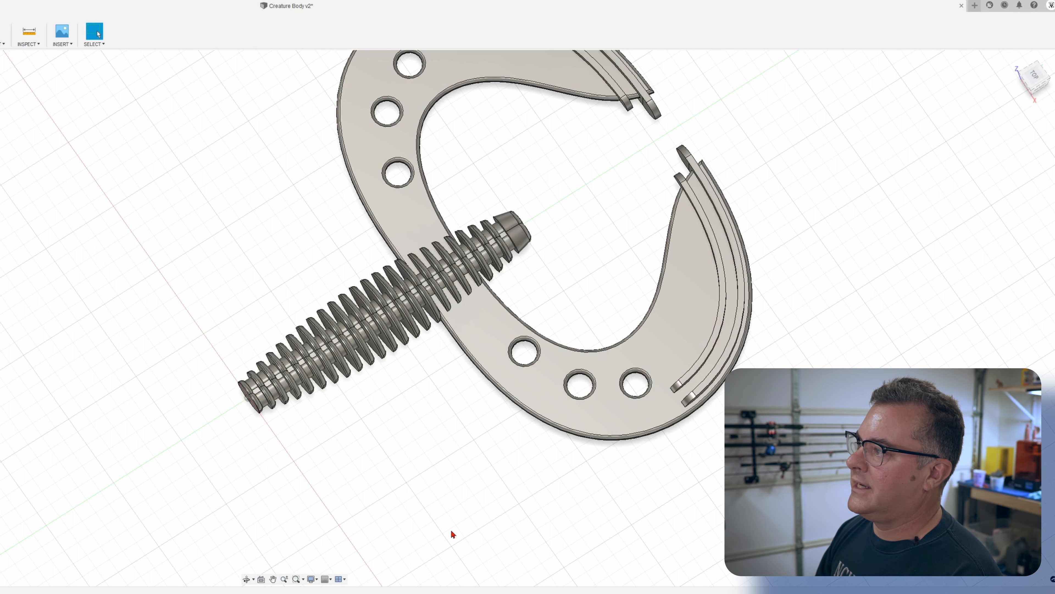
scroll(452, 531, down, 1)
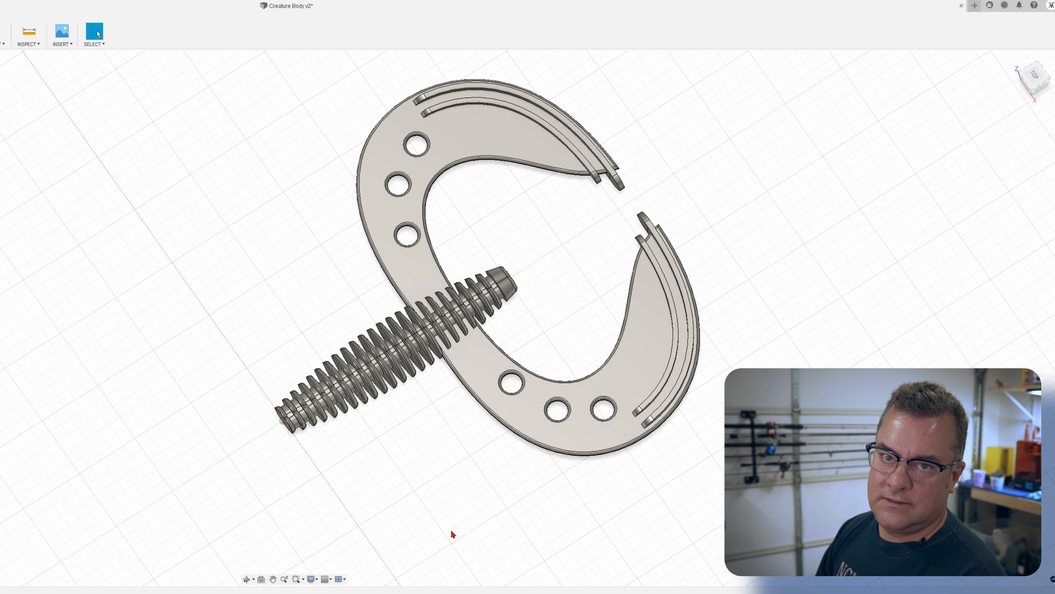
scroll(453, 535, down, 1)
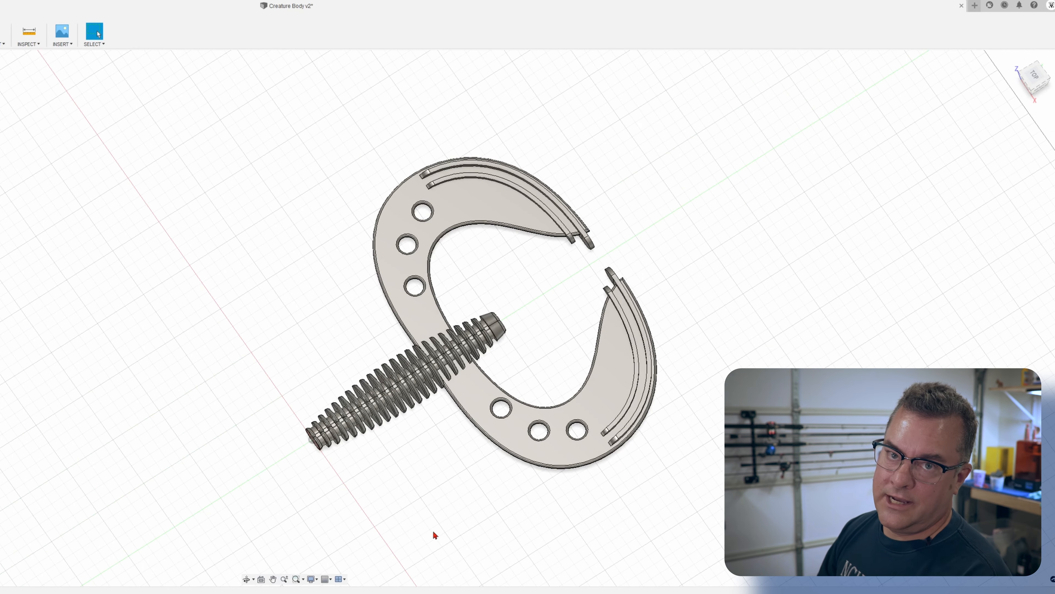